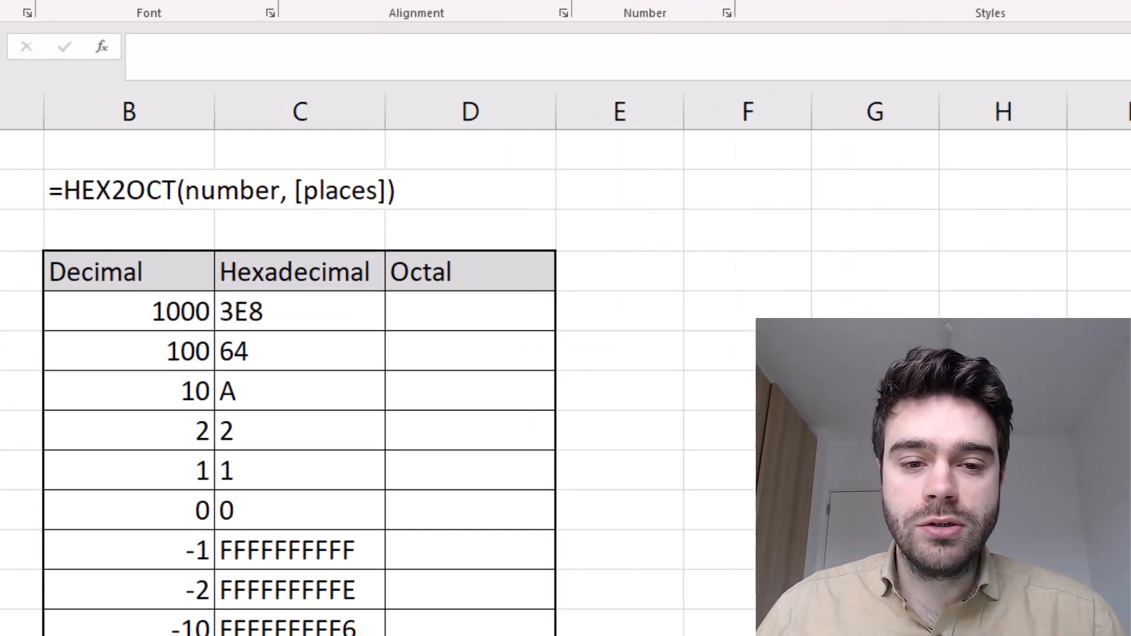
# Step: Enter the formula =HEX2OCT(C5) in the first Octal cell, D5, to convert the hexadecimal value beside it
pyautogui.click(357, 318)
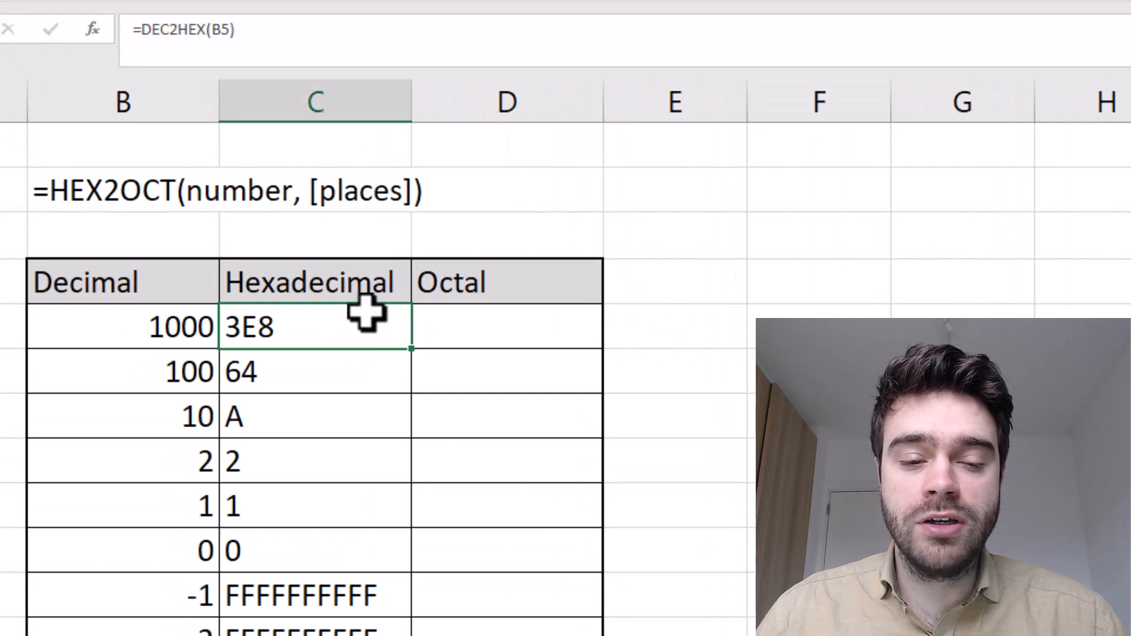
pyautogui.click(106, 340)
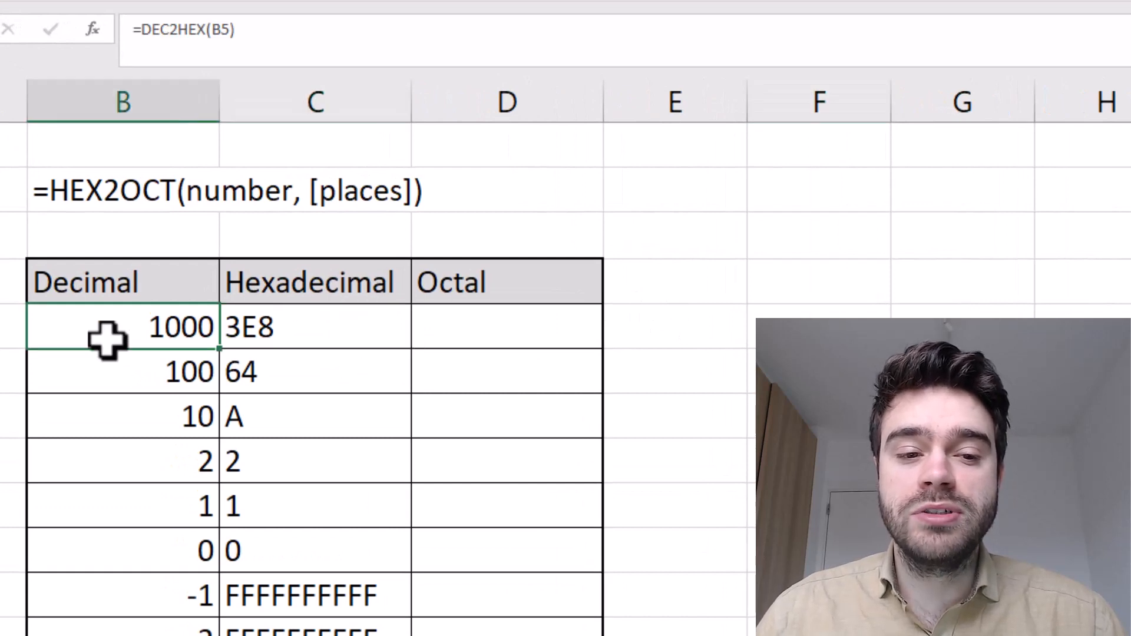
pyautogui.click(501, 337)
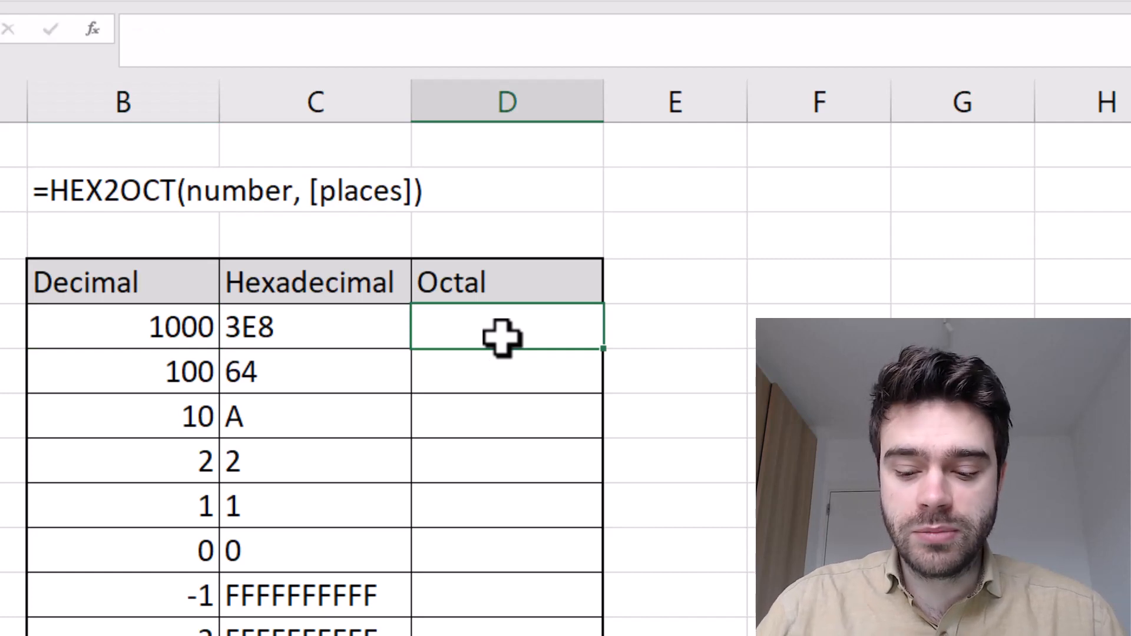
pyautogui.write('=HEX2')
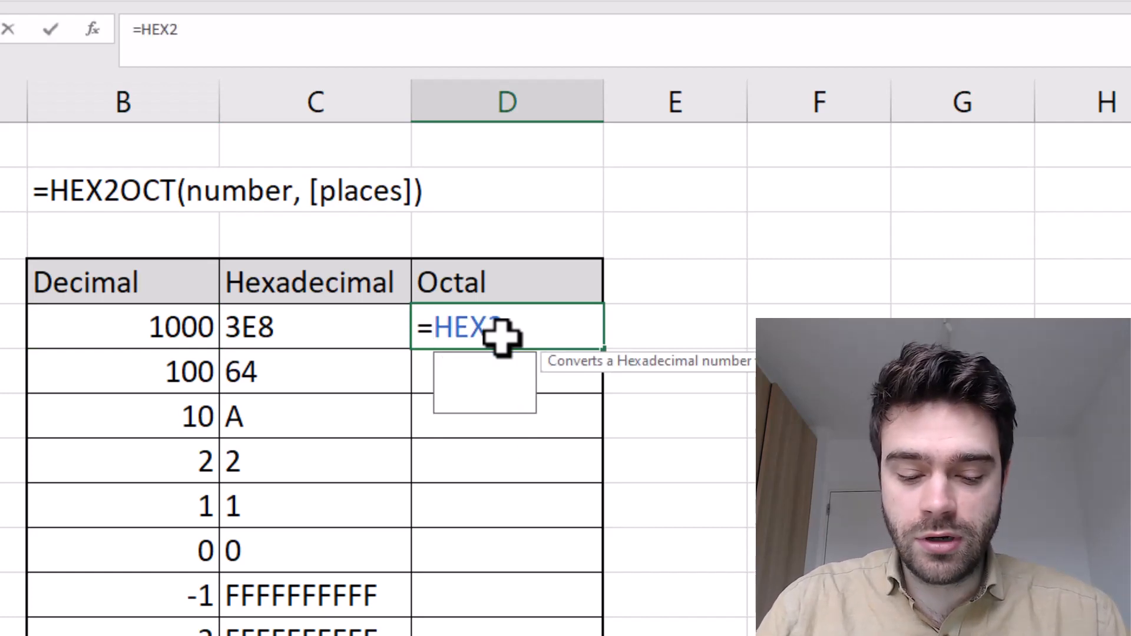
pyautogui.write('OCT(')
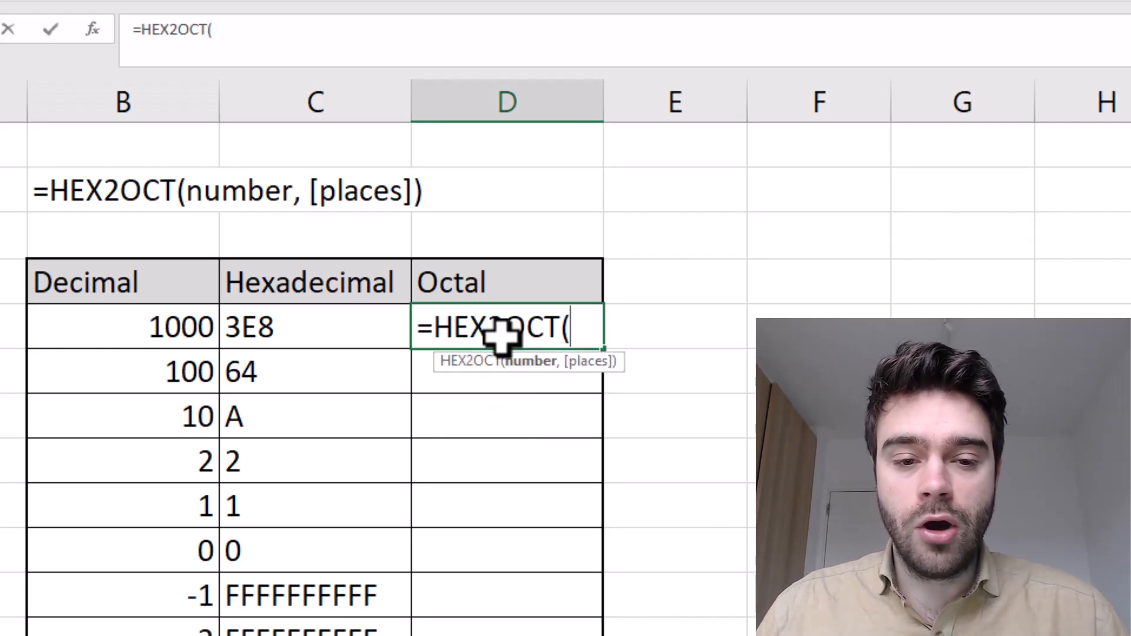
pyautogui.click(290, 327)
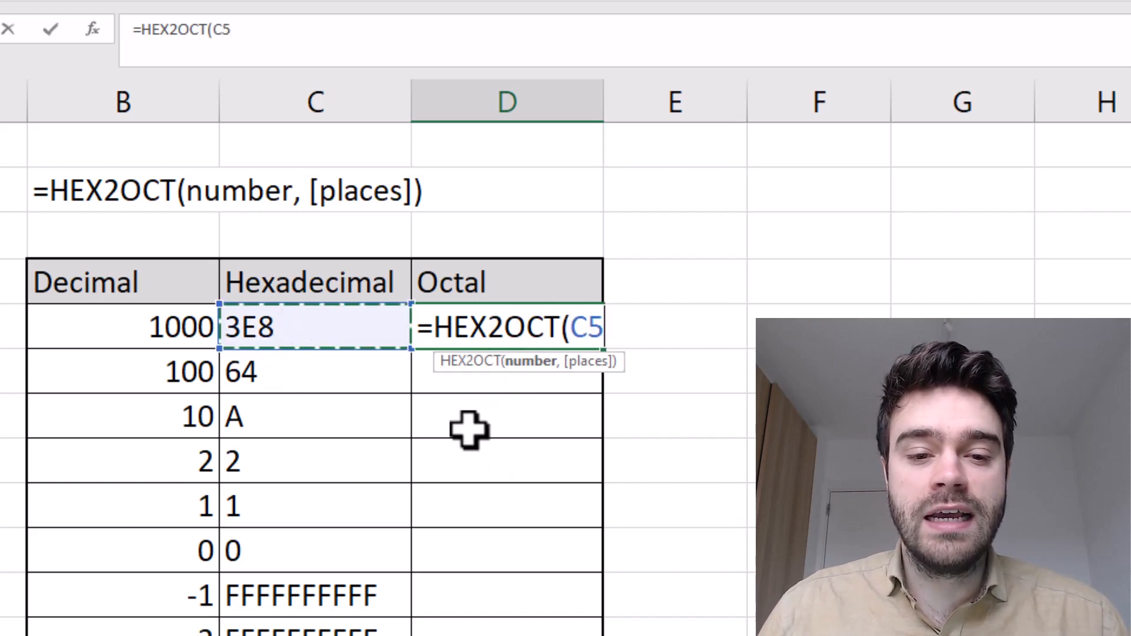
pyautogui.write(')')
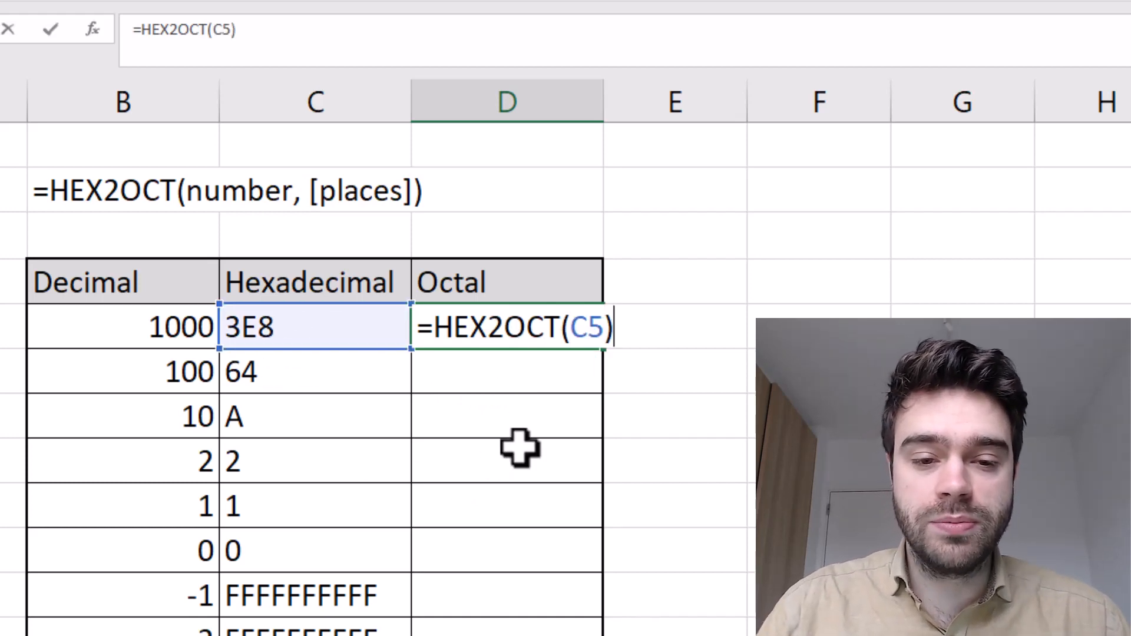
pyautogui.press('Return')
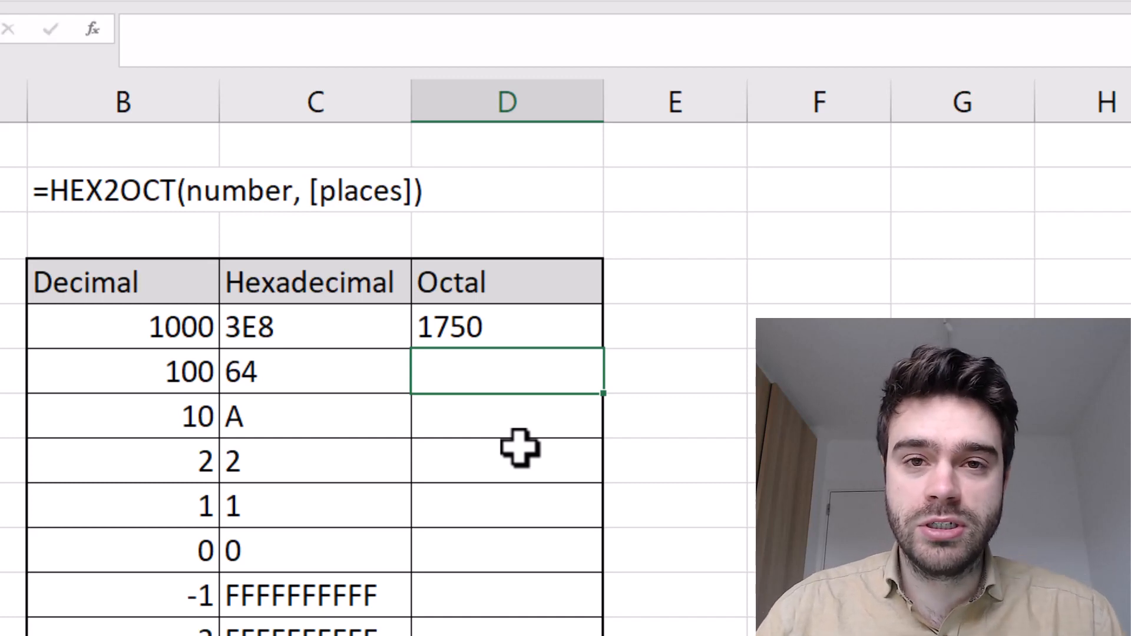
# Step: Add a places argument of 6 to the HEX2OCT formula in D5
pyautogui.click(493, 315)
pyautogui.click(233, 31)
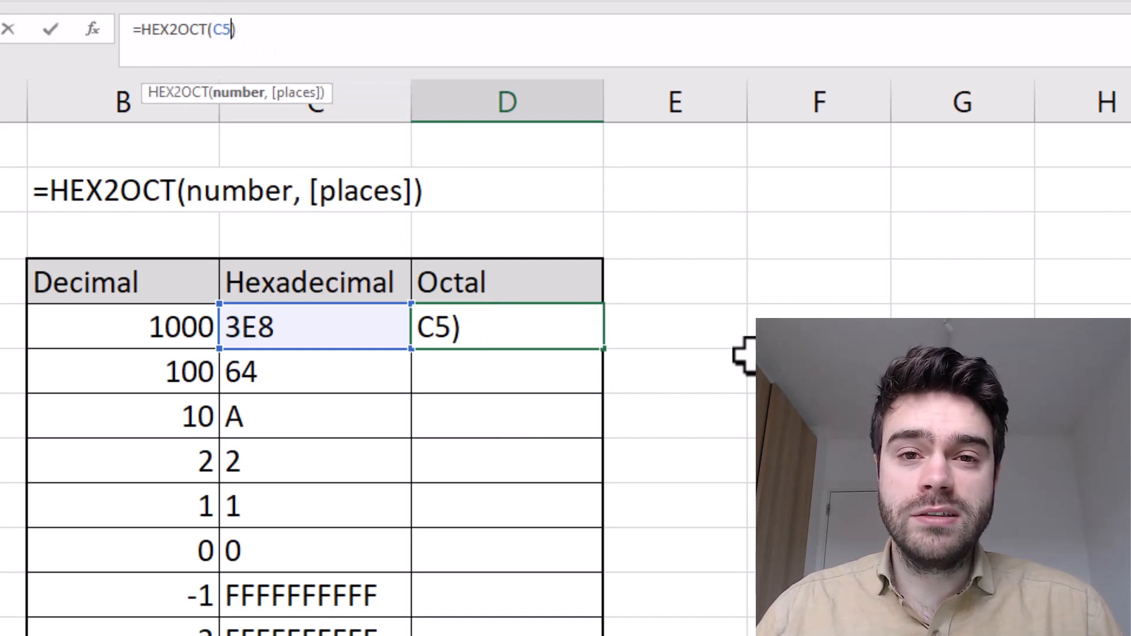
pyautogui.write(',6')
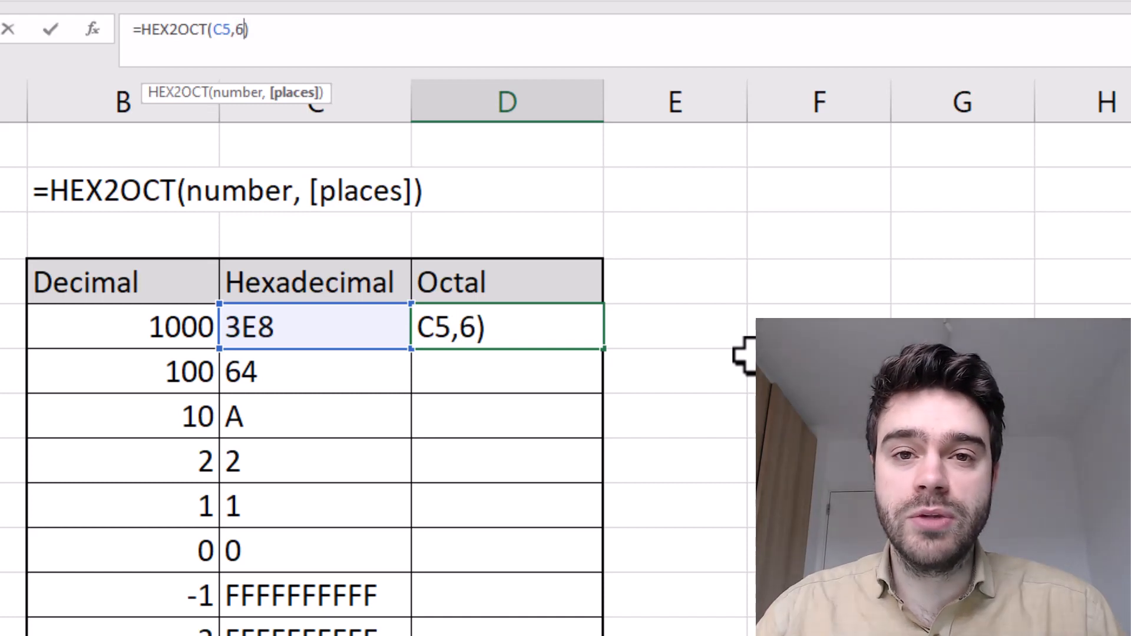
pyautogui.press('Return')
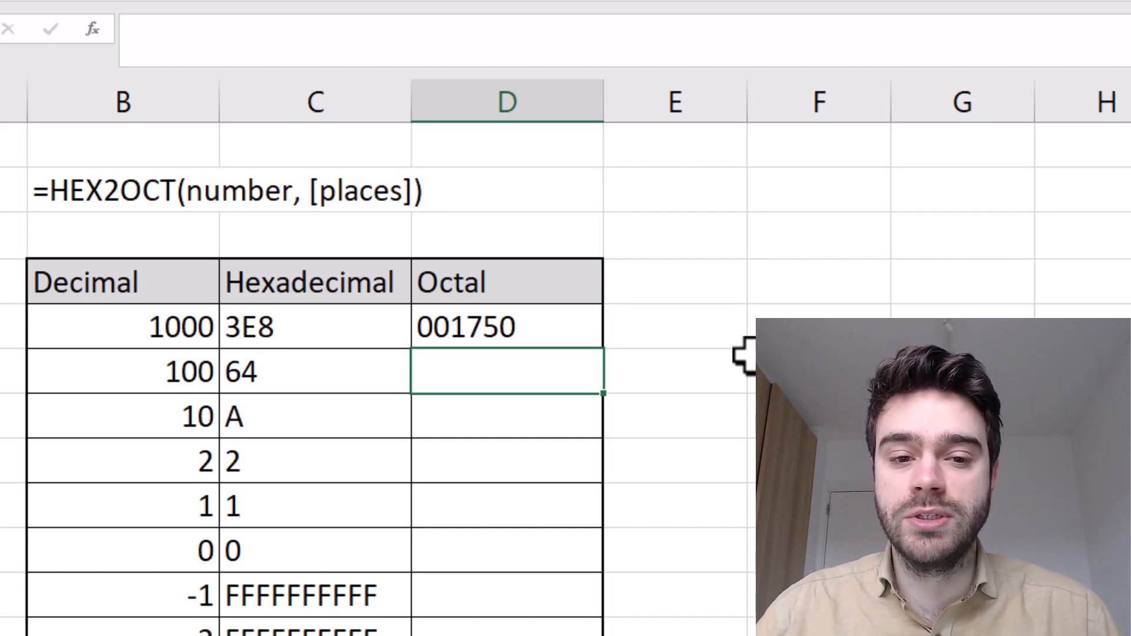
# Step: Fill the HEX2OCT formula from D5 down the Octal column to the last table row and review the positive and negative results
pyautogui.click(751, 412)
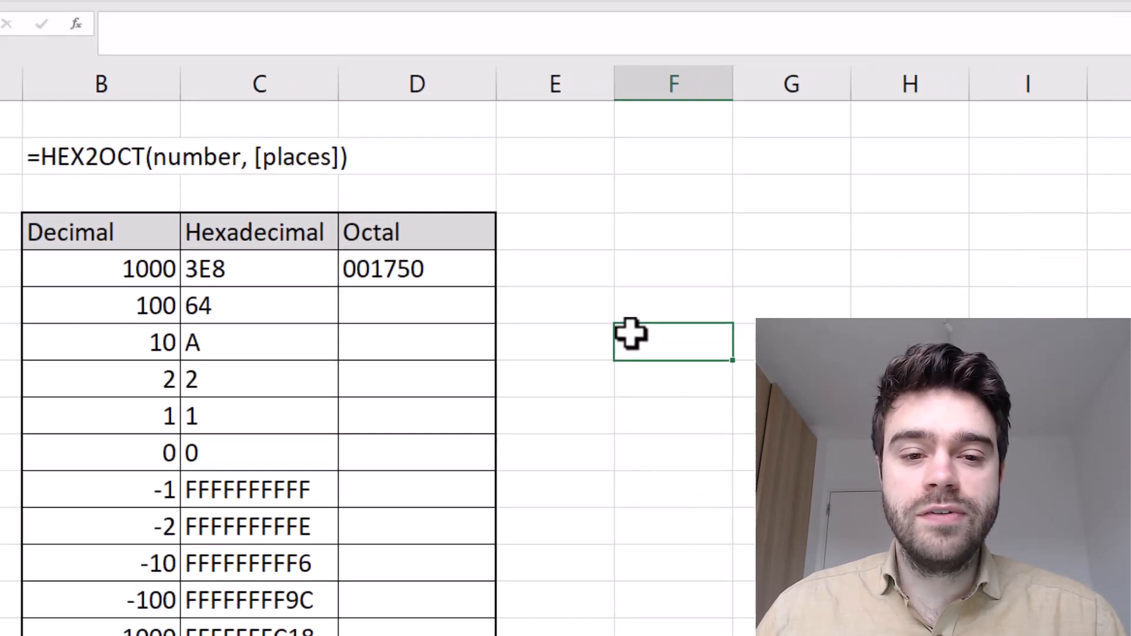
pyautogui.click(460, 265)
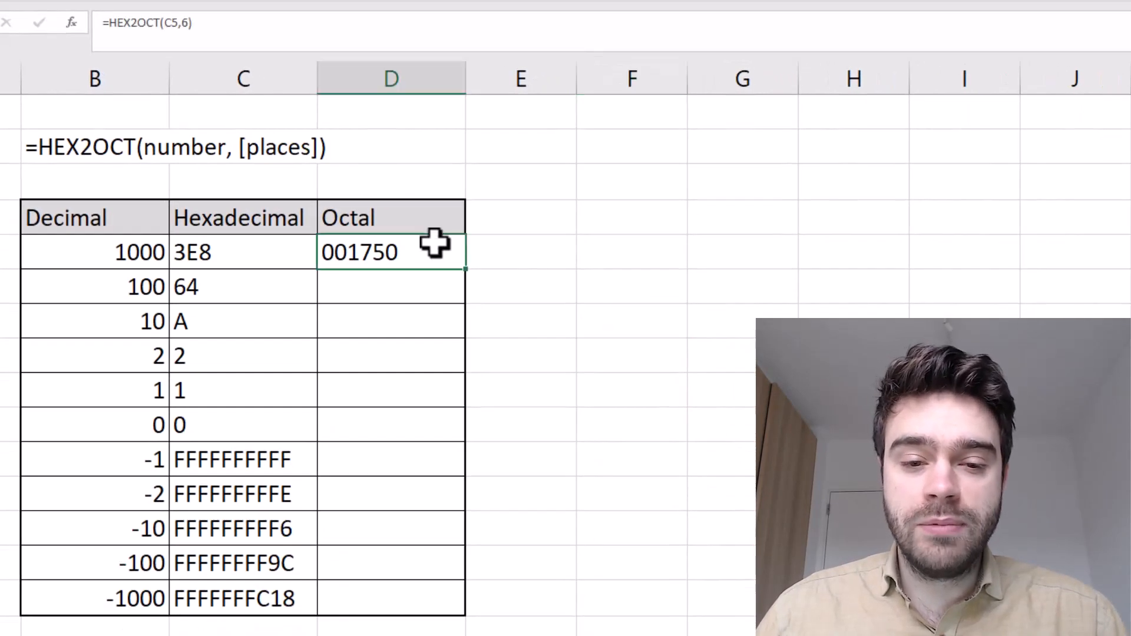
pyautogui.doubleClick(466, 269)
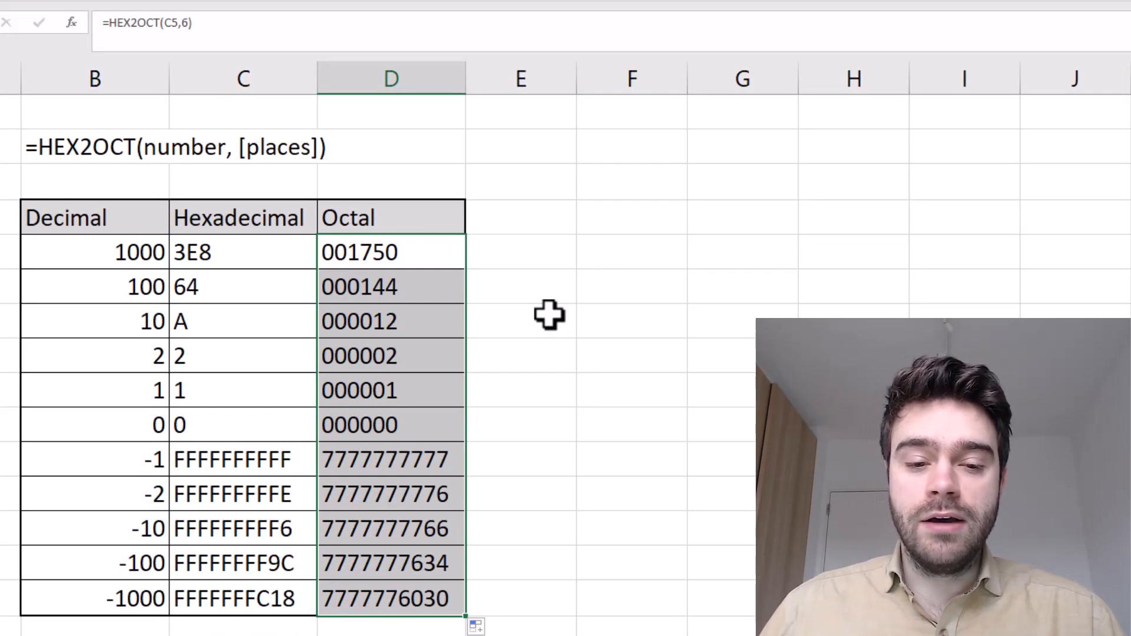
pyautogui.moveTo(449, 265); pyautogui.dragTo(448, 413)
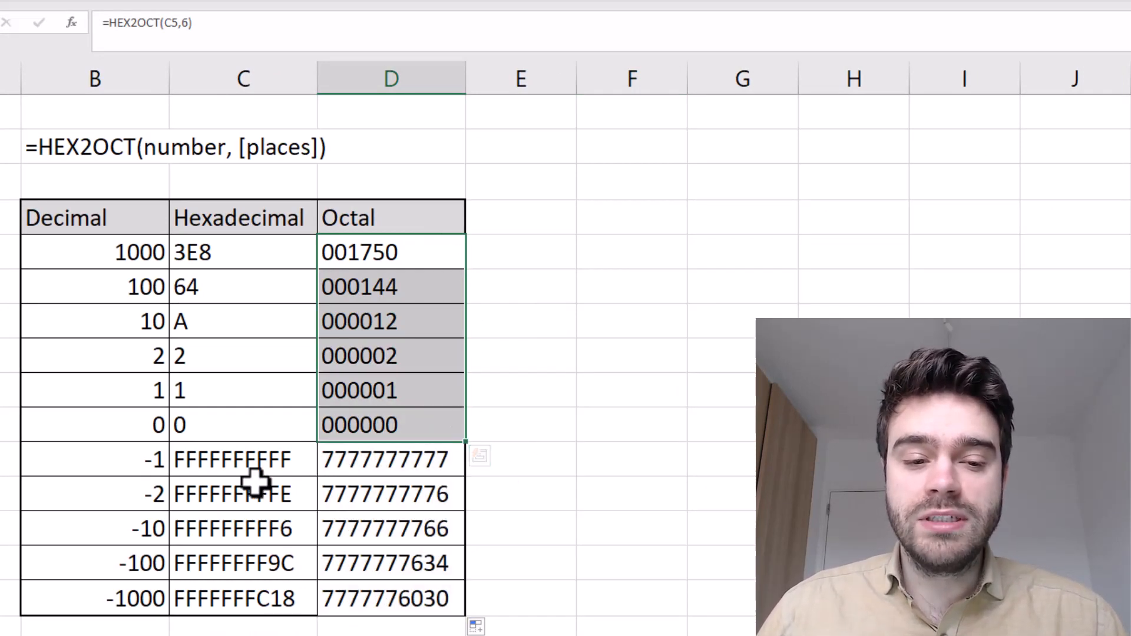
pyautogui.moveTo(403, 456); pyautogui.dragTo(439, 596)
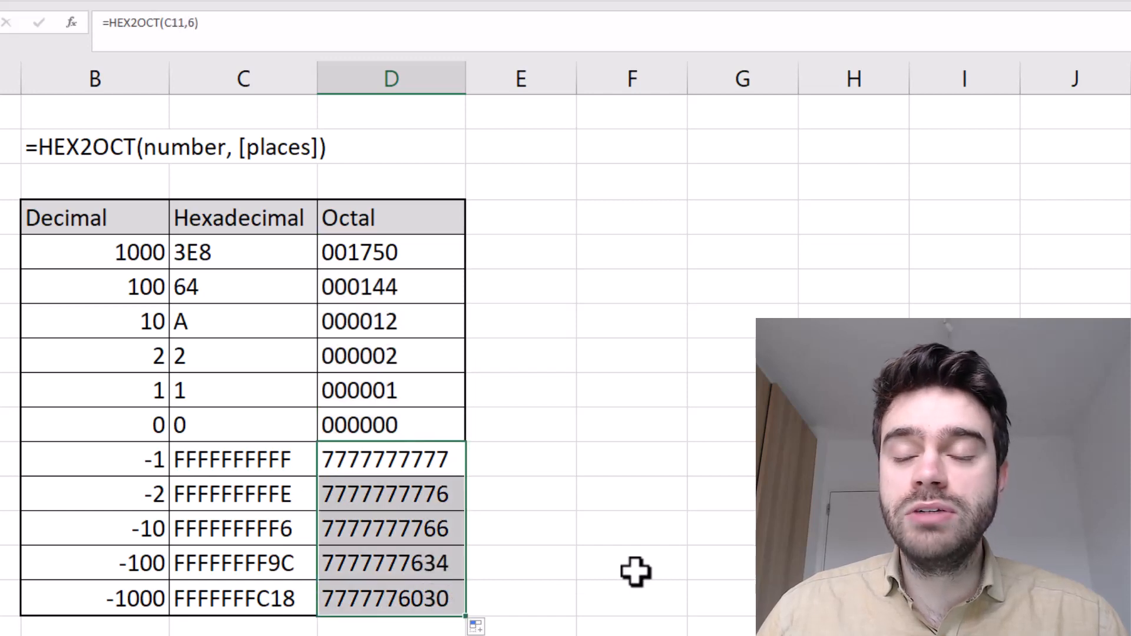
pyautogui.click(558, 452)
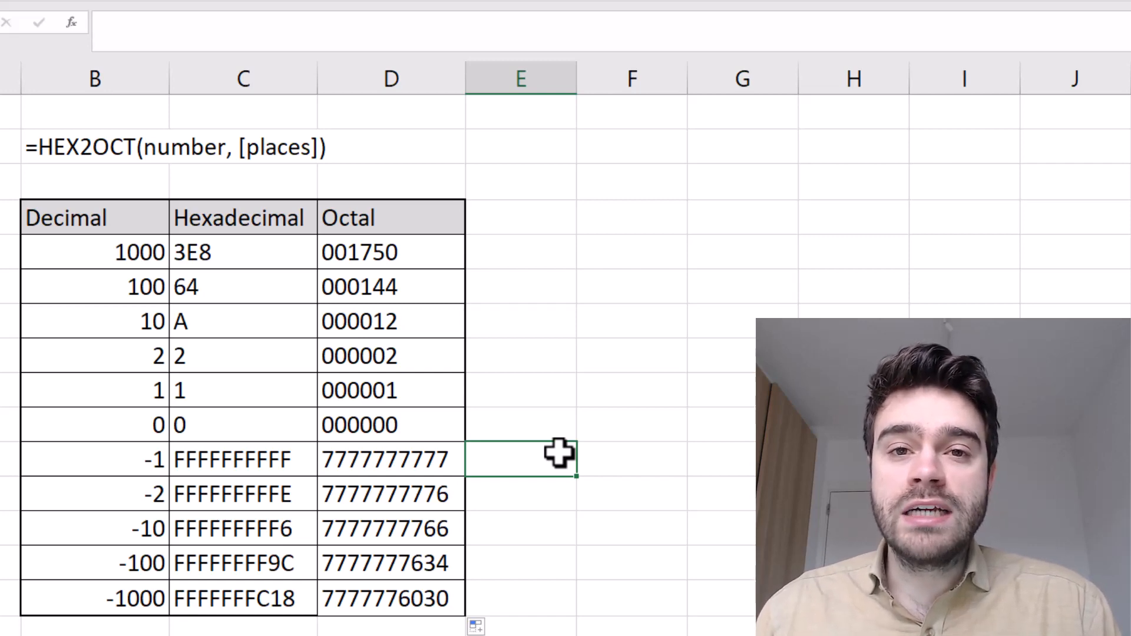
# Step: Create a number series from 0 to 9 in column F, starting at F4 beside the table's header row
pyautogui.click(642, 222)
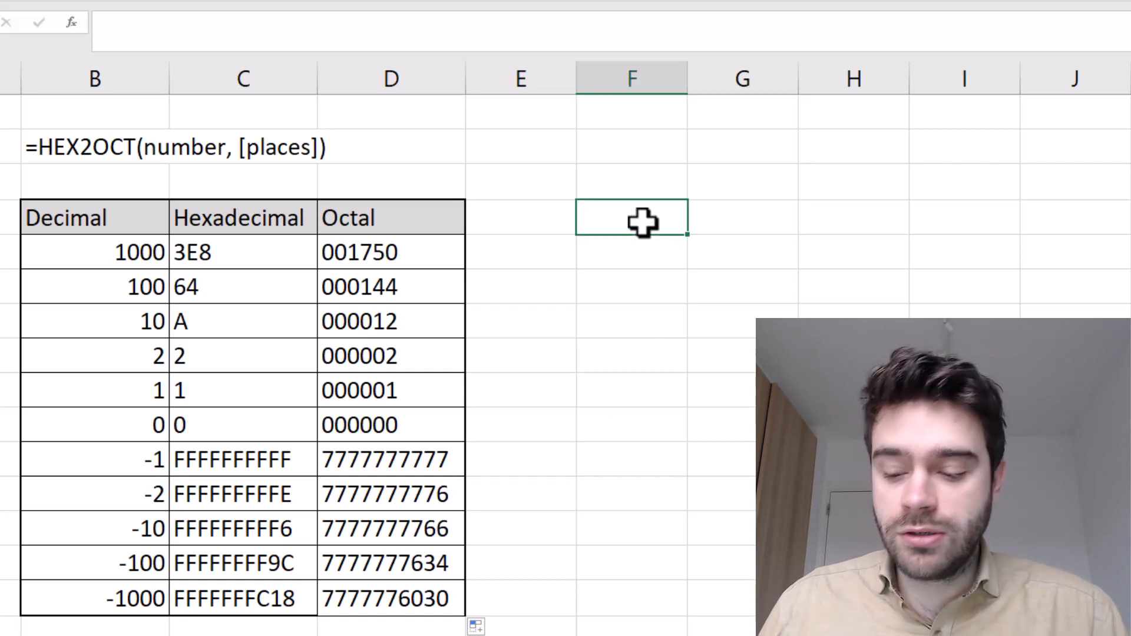
pyautogui.write('0')
pyautogui.press('Return')
pyautogui.write('1')
pyautogui.press('Return')
pyautogui.moveTo(642, 222); pyautogui.dragTo(648, 547)
# Step: Extend the list in column F with the hexadecimal digits A, B, C, D, E and F below the 9
pyautogui.click(666, 555)
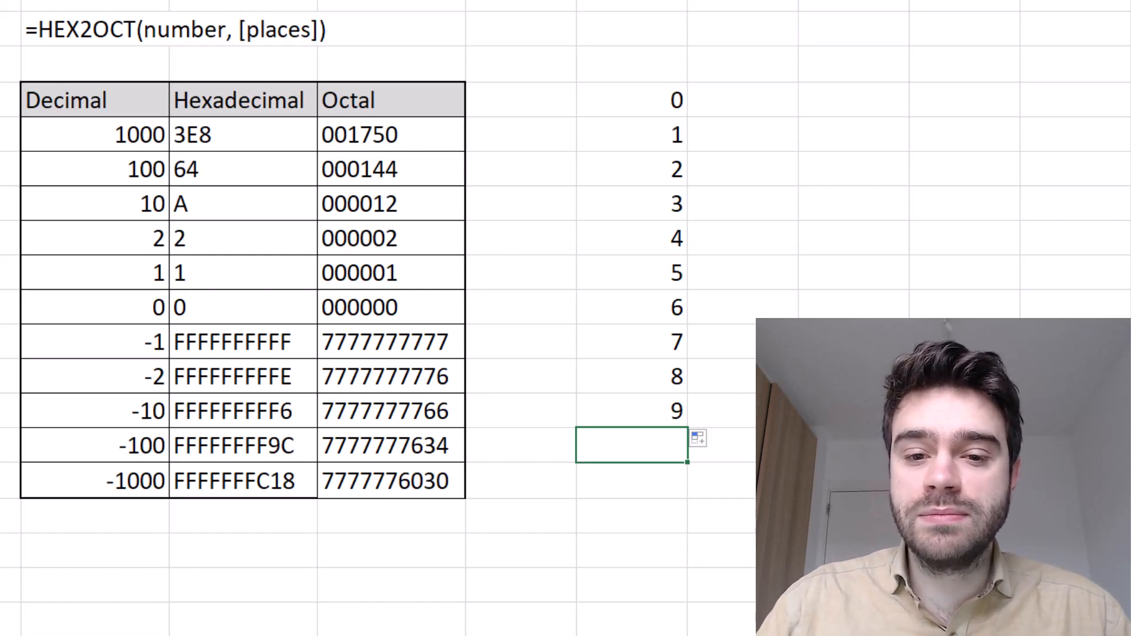
pyautogui.write('A')
pyautogui.press('Return')
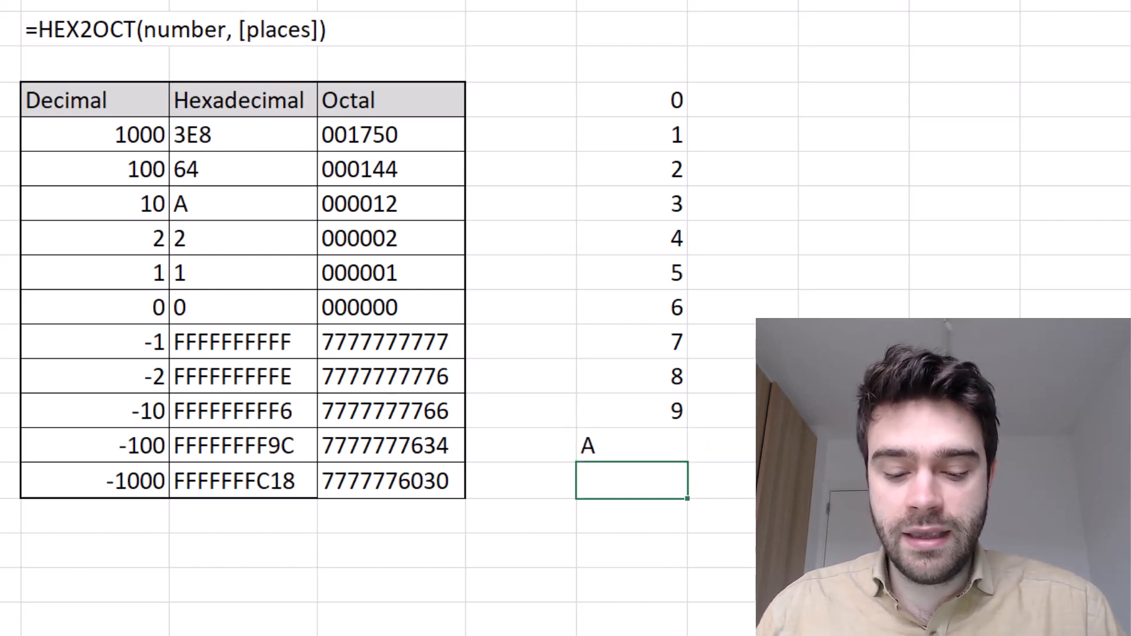
pyautogui.write('B')
pyautogui.press('Return')
pyautogui.write('C')
pyautogui.press('Return')
pyautogui.write('D')
pyautogui.press('Return')
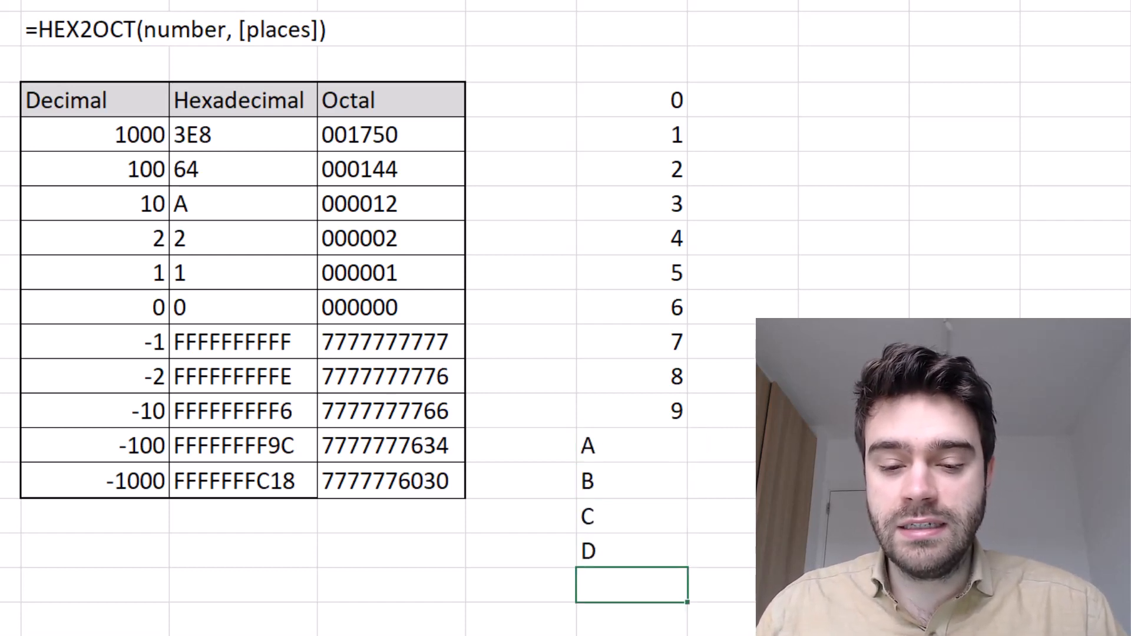
pyautogui.write('E')
pyautogui.press('Return')
pyautogui.write('F')
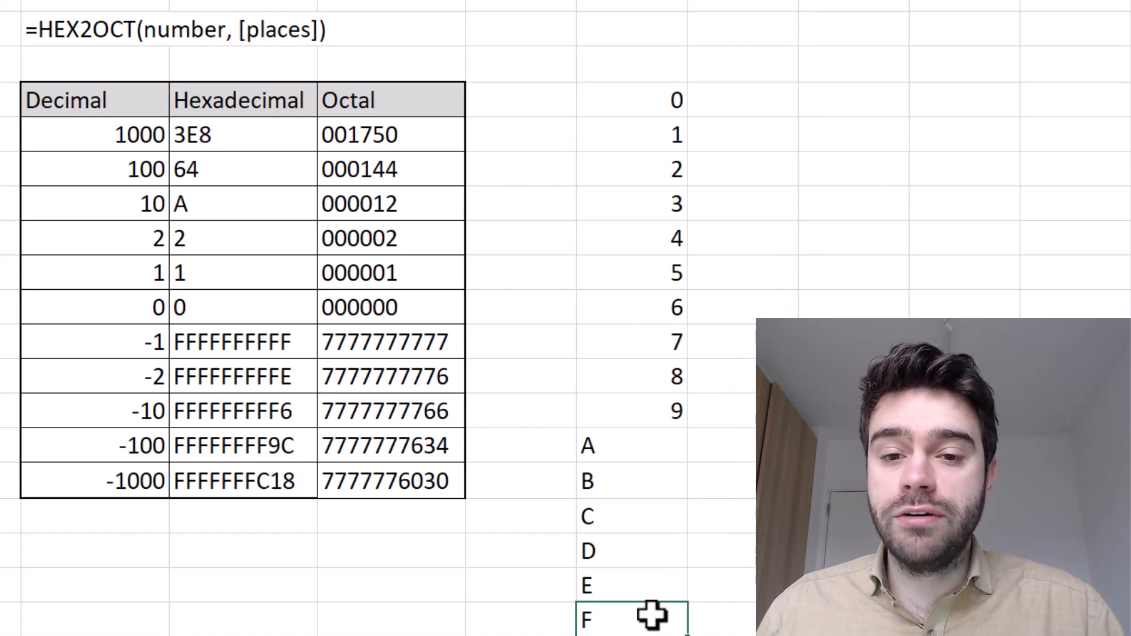
# Step: Fill G4:G19 with the decimal series 0 to 15 alongside the hexadecimal digits
pyautogui.click(740, 98)
pyautogui.write('0')
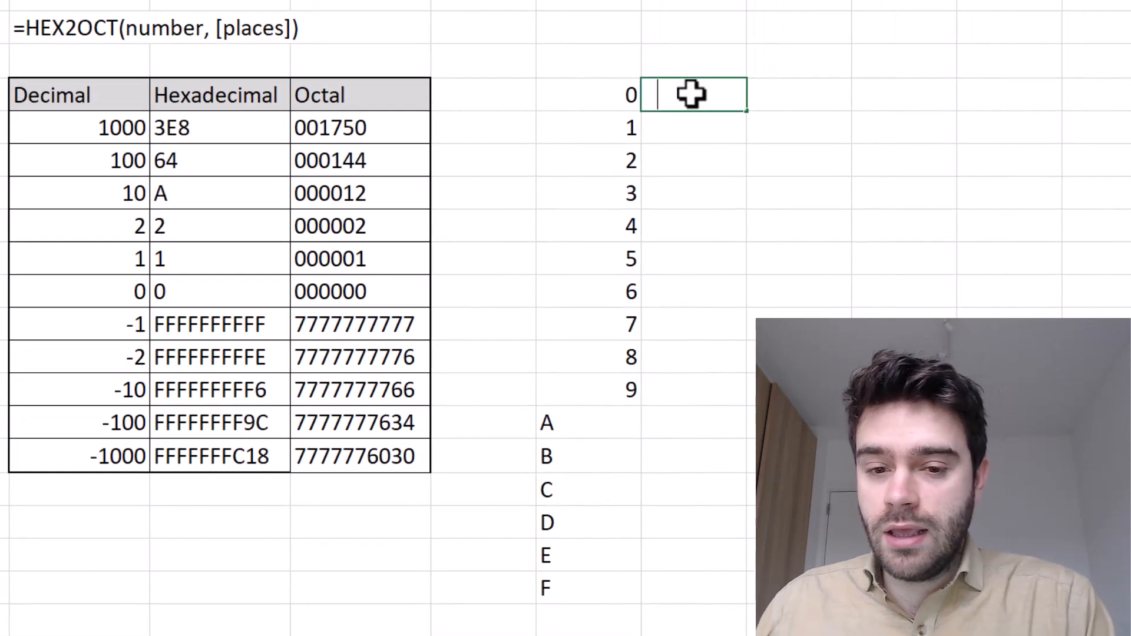
pyautogui.press('Return')
pyautogui.write('1')
pyautogui.press('Return')
pyautogui.moveTo(722, 99); pyautogui.dragTo(707, 599)
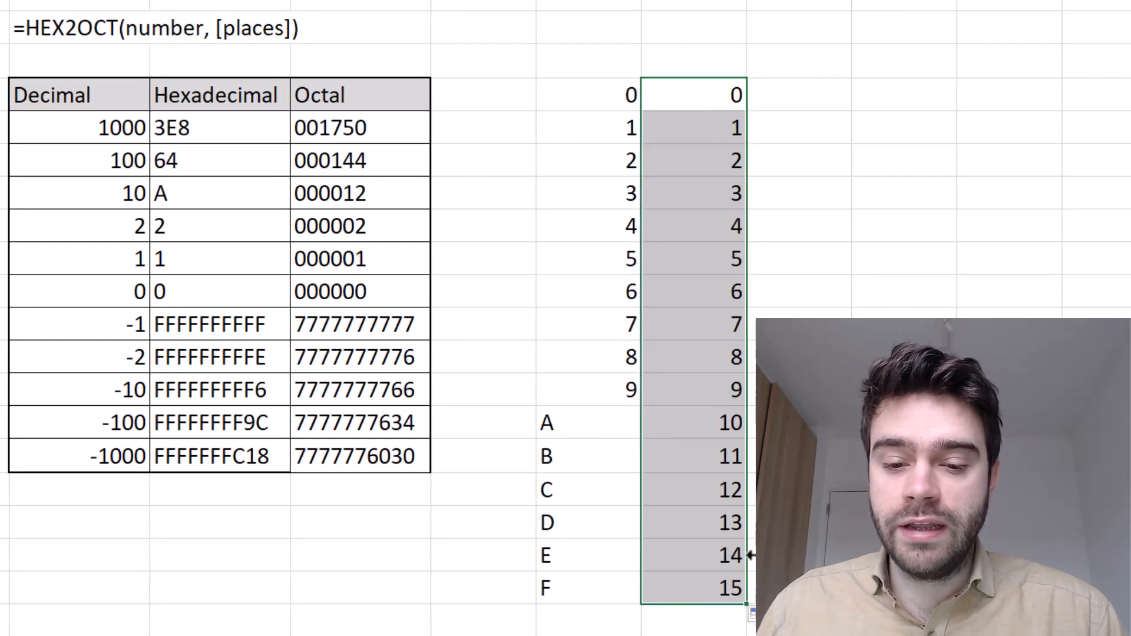
pyautogui.click(682, 424)
pyautogui.click(695, 584)
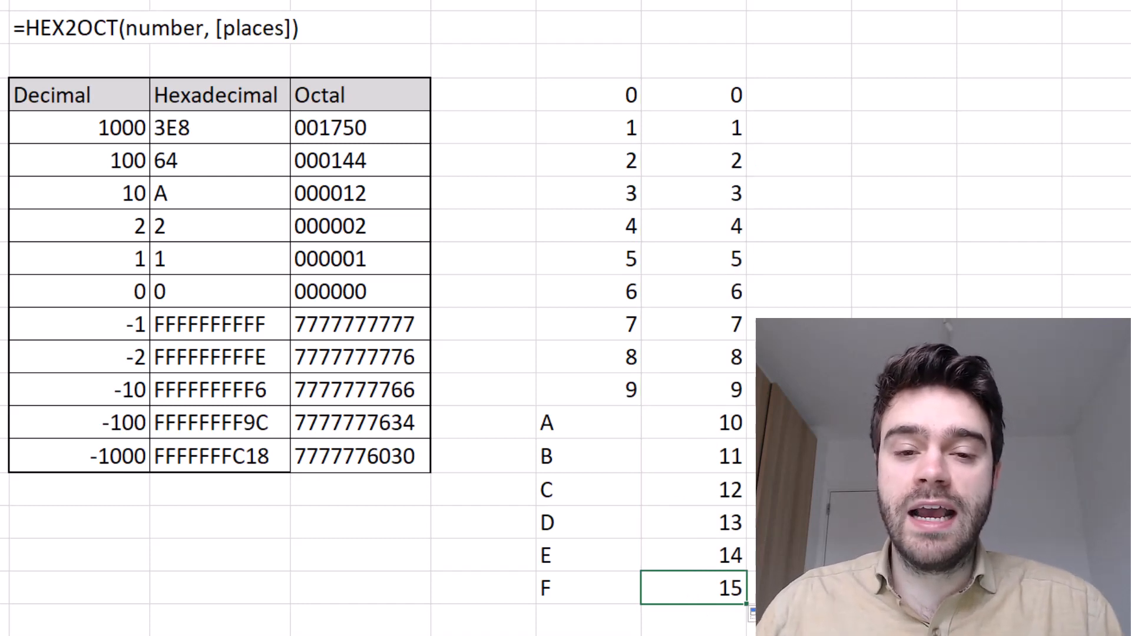
# Step: Enter the digits 1, 3 and 5 in separate adjacent cells I3, J3 and K3
pyautogui.click(940, 154)
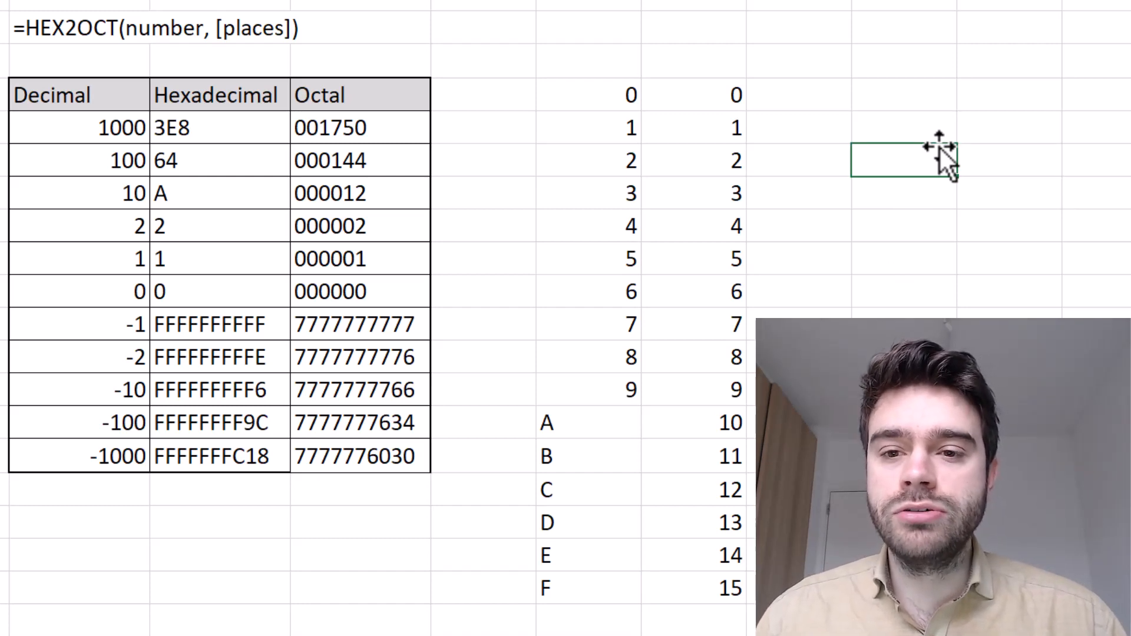
pyautogui.click(920, 66)
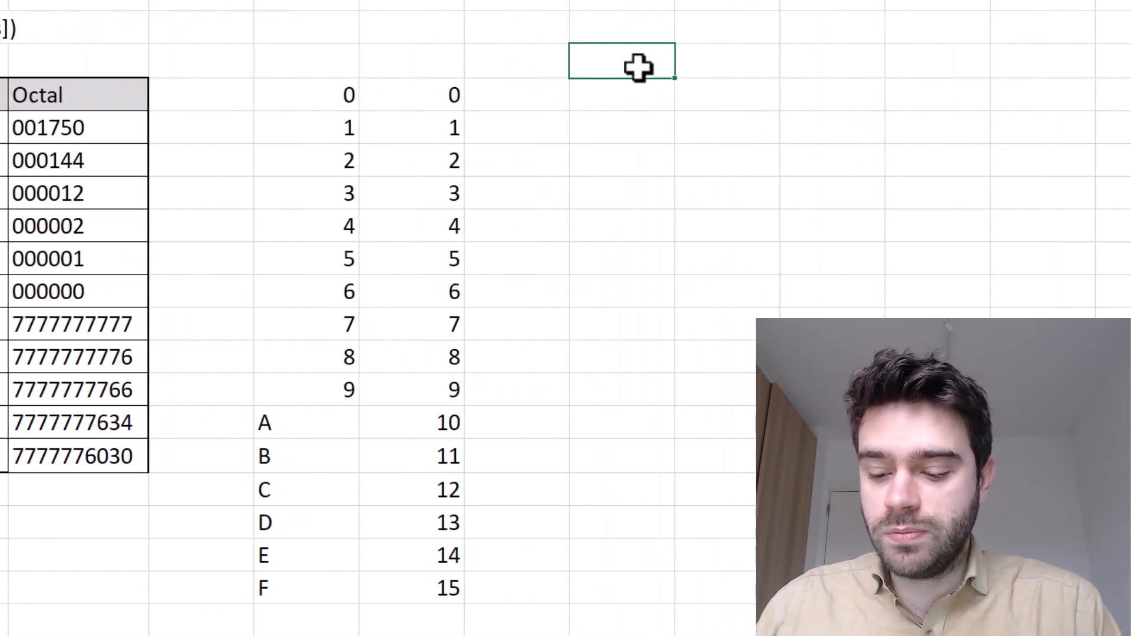
pyautogui.write('1')
pyautogui.press('Tab')
pyautogui.write('3')
pyautogui.press('Tab')
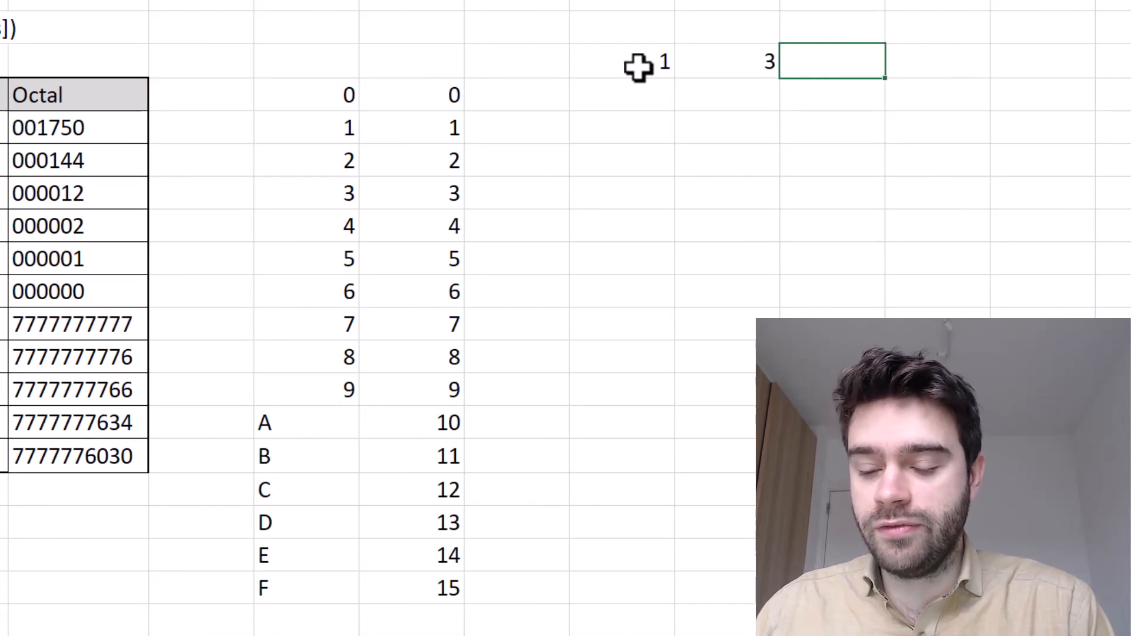
pyautogui.write('5')
pyautogui.press('Tab')
pyautogui.press('Down')
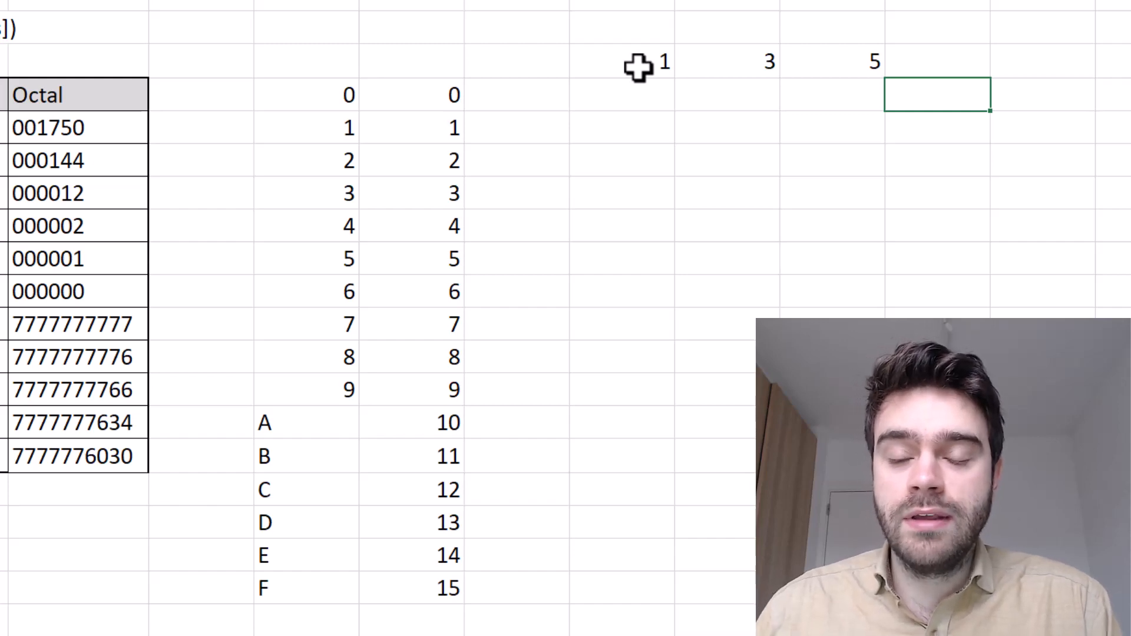
# Step: Enter the decimal place values 1, 10 and 100 beneath the digits 5, 3 and 1 respectively
pyautogui.click(835, 96)
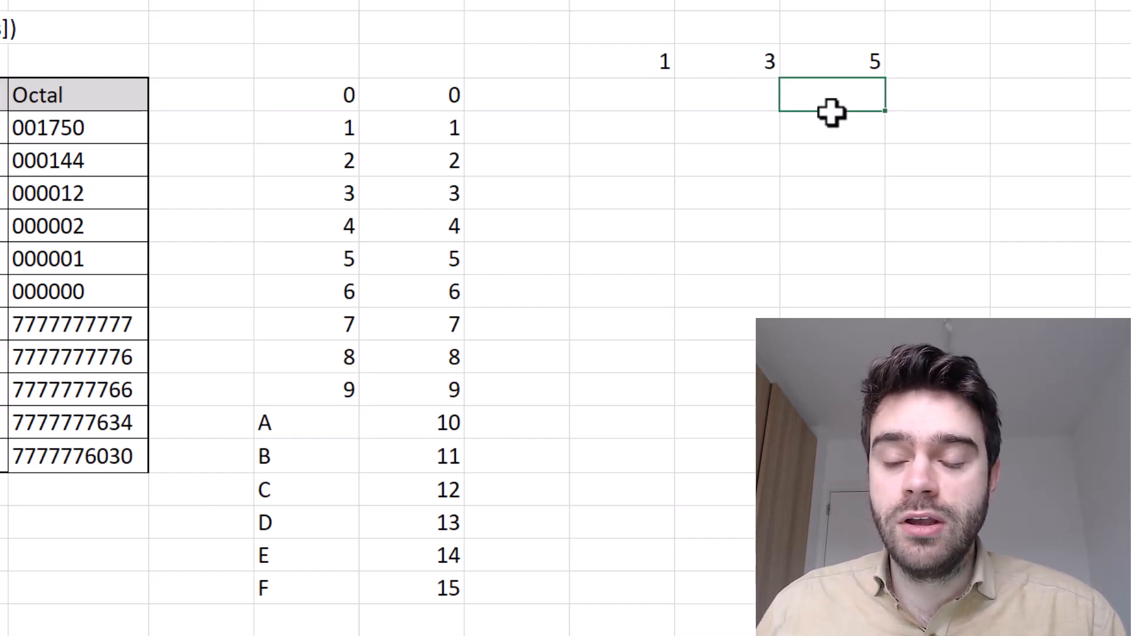
pyautogui.write('1')
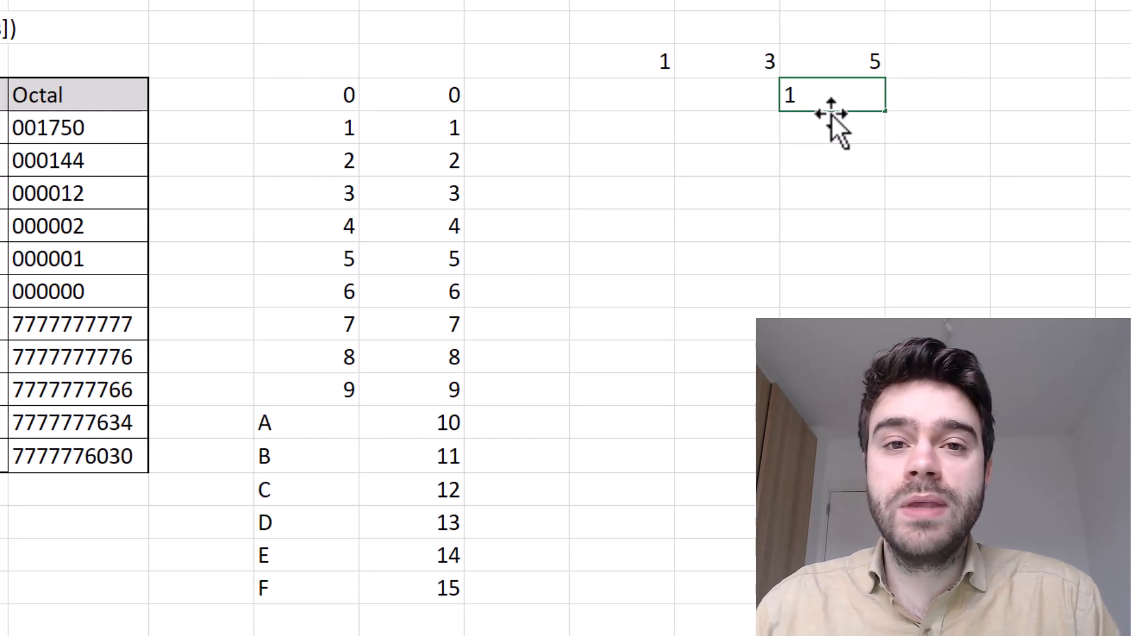
pyautogui.click(707, 92)
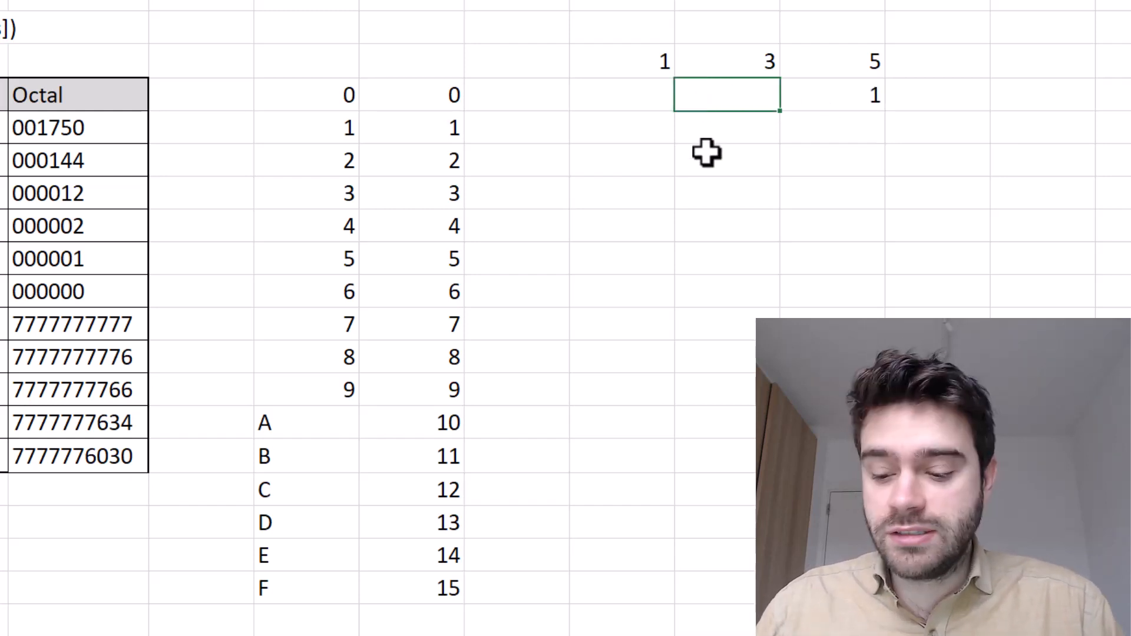
pyautogui.write('10')
pyautogui.click(662, 105)
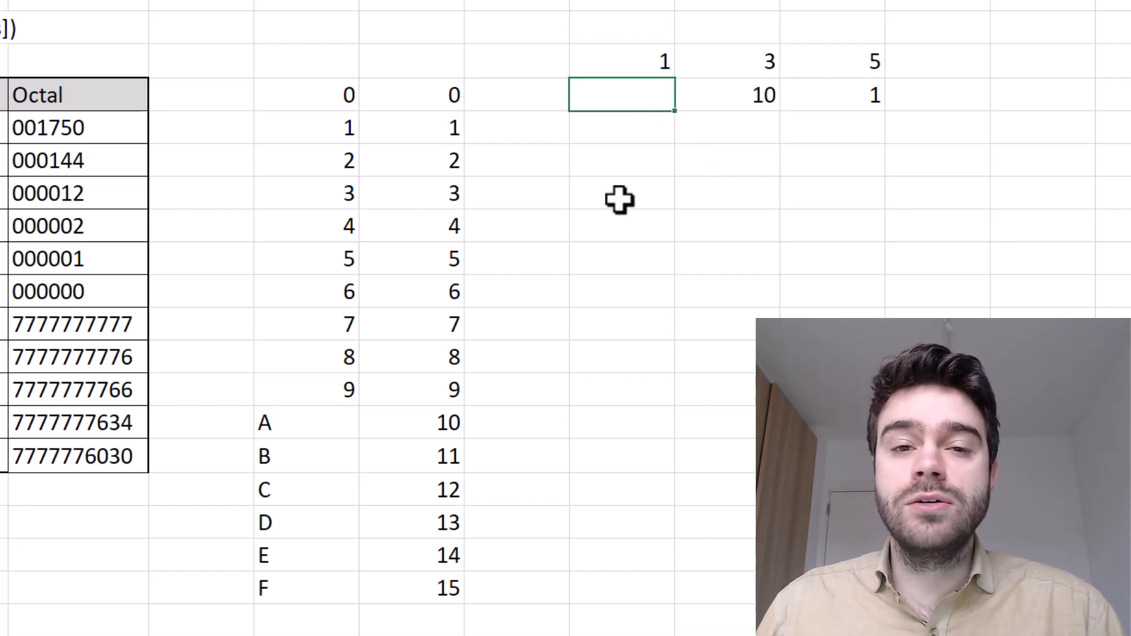
pyautogui.write('100')
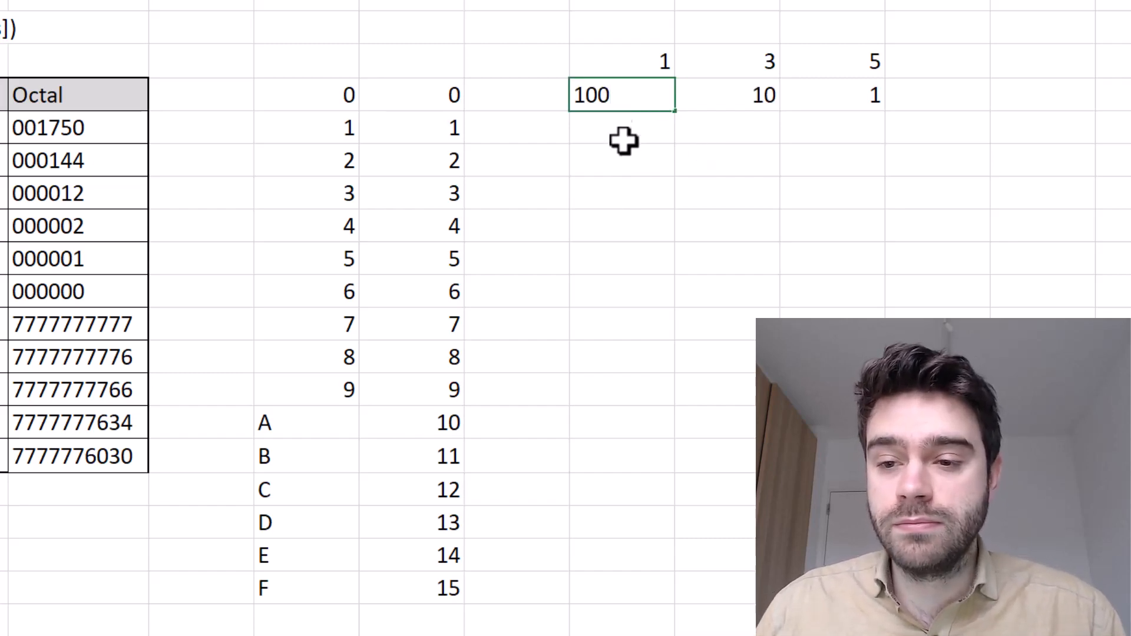
pyautogui.hotkey('ctrl', 'Return')
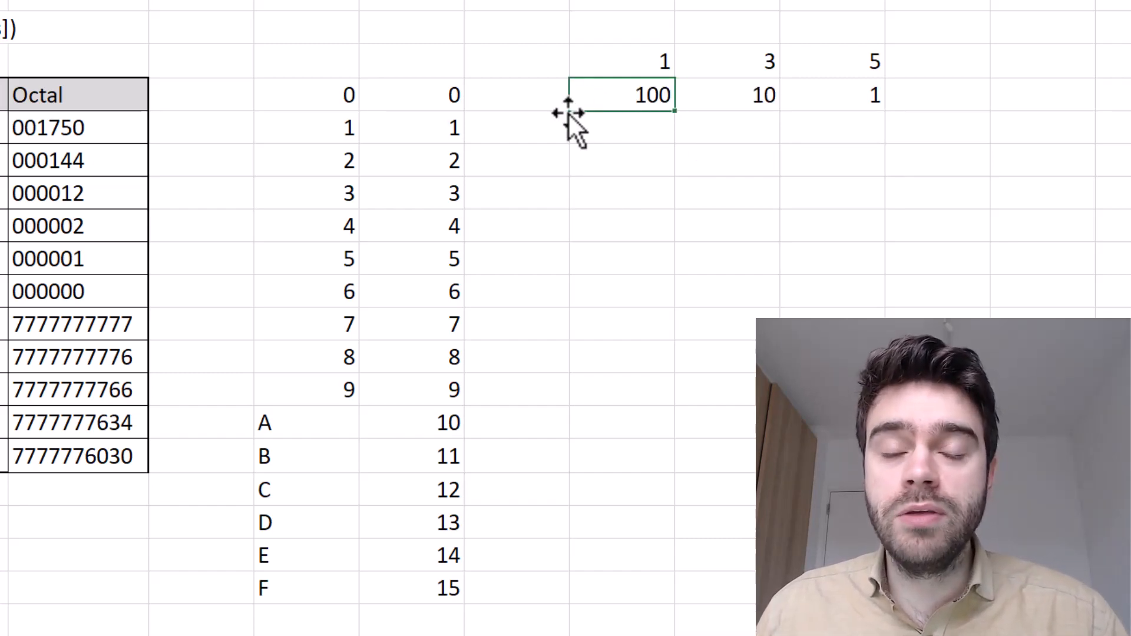
# Step: Multiply each digit of 135 by its place value with a formula in I5 and fill it across to K5
pyautogui.click(594, 128)
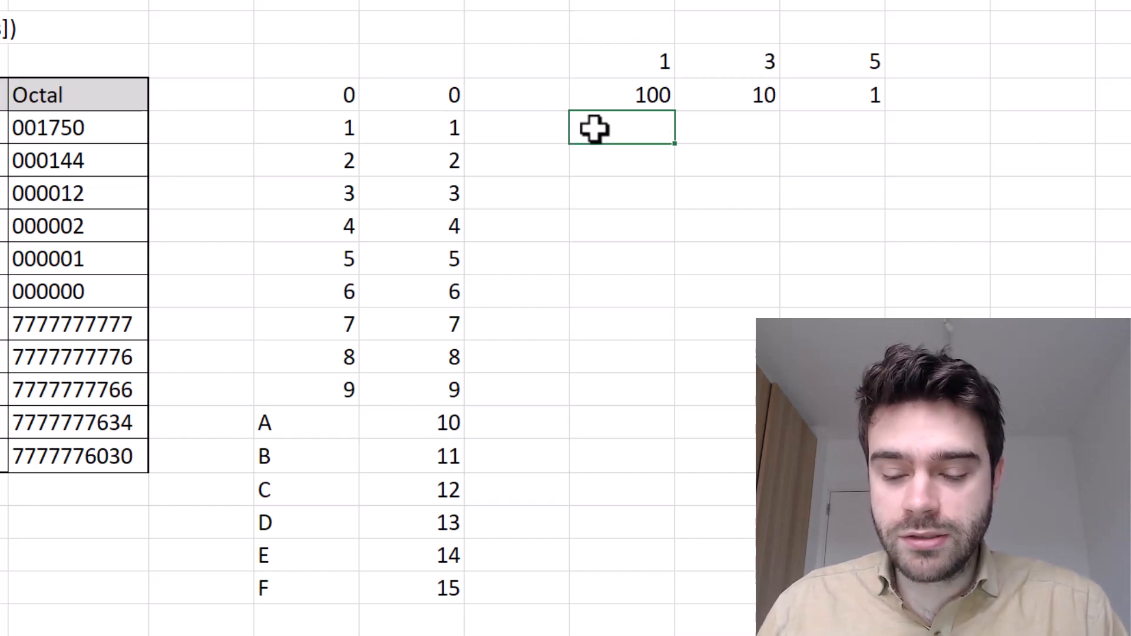
pyautogui.write('=')
pyautogui.click(648, 61)
pyautogui.write('*')
pyautogui.click(646, 97)
pyautogui.hotkey('ctrl', 'Return')
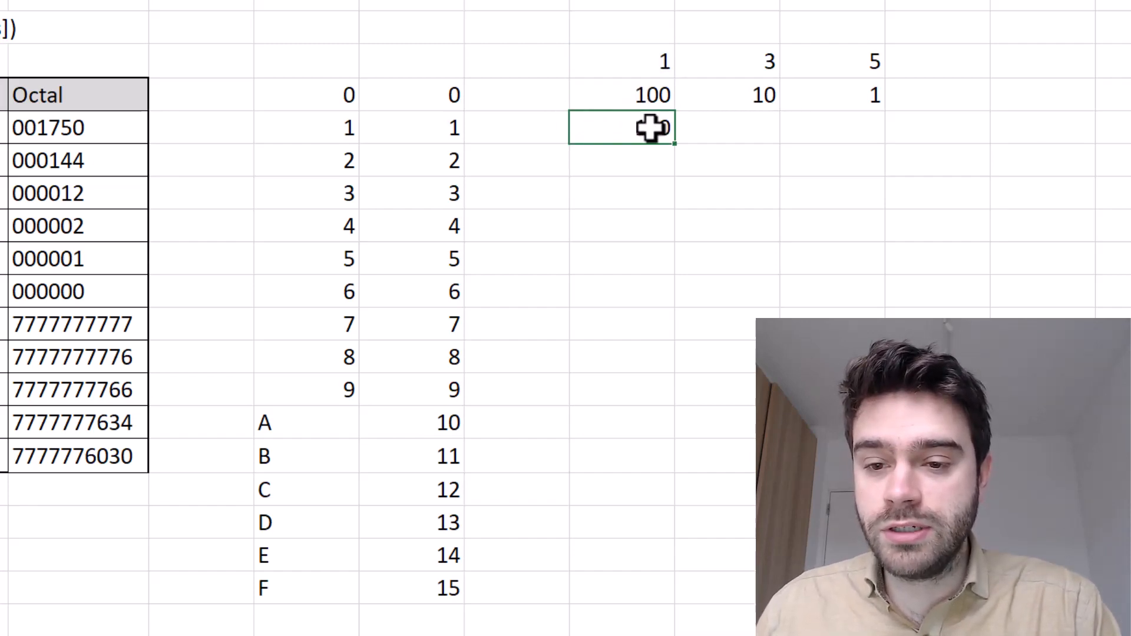
pyautogui.moveTo(677, 145); pyautogui.dragTo(913, 141)
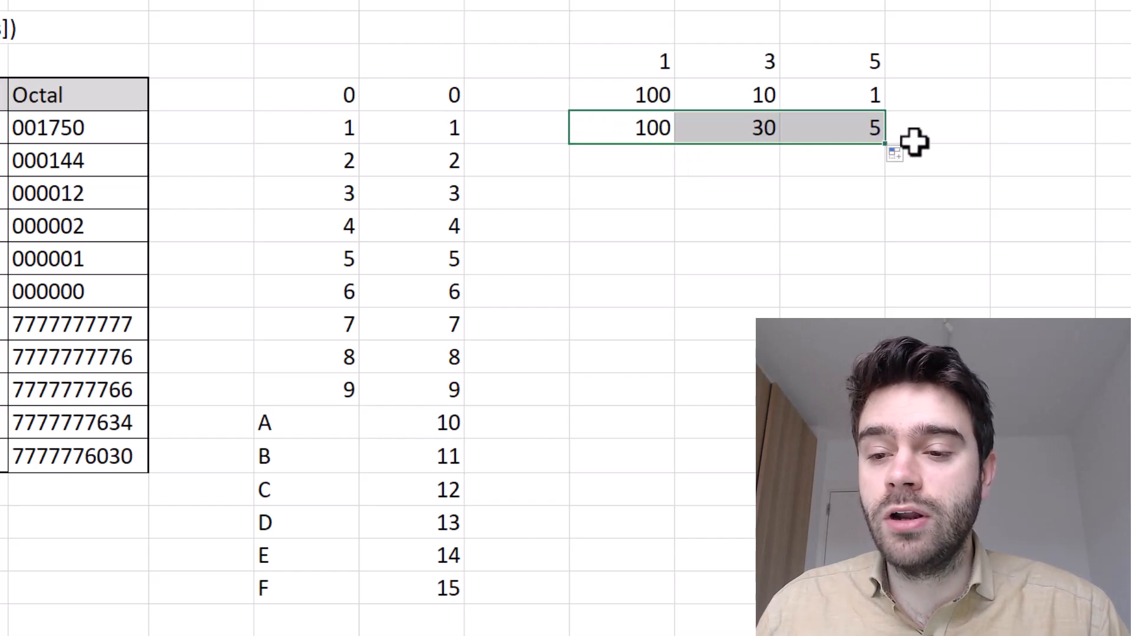
# Step: Add up the three products in I5:K5 with a SUM formula in L5
pyautogui.click(739, 131)
pyautogui.click(820, 123)
pyautogui.click(947, 124)
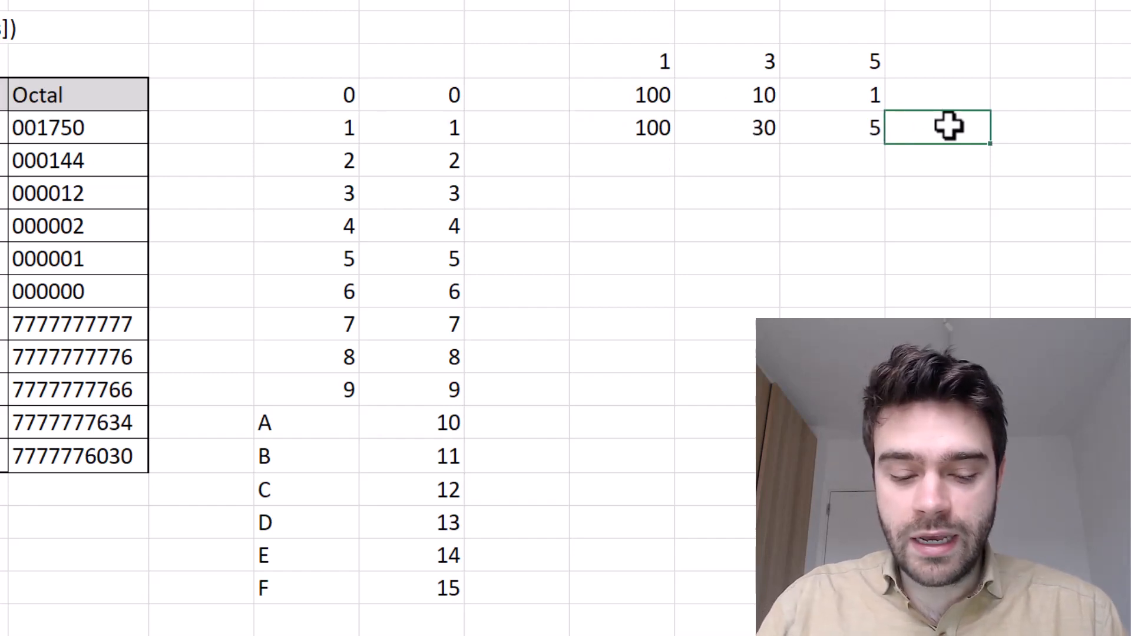
pyautogui.write('=SUM(')
pyautogui.click(662, 127)
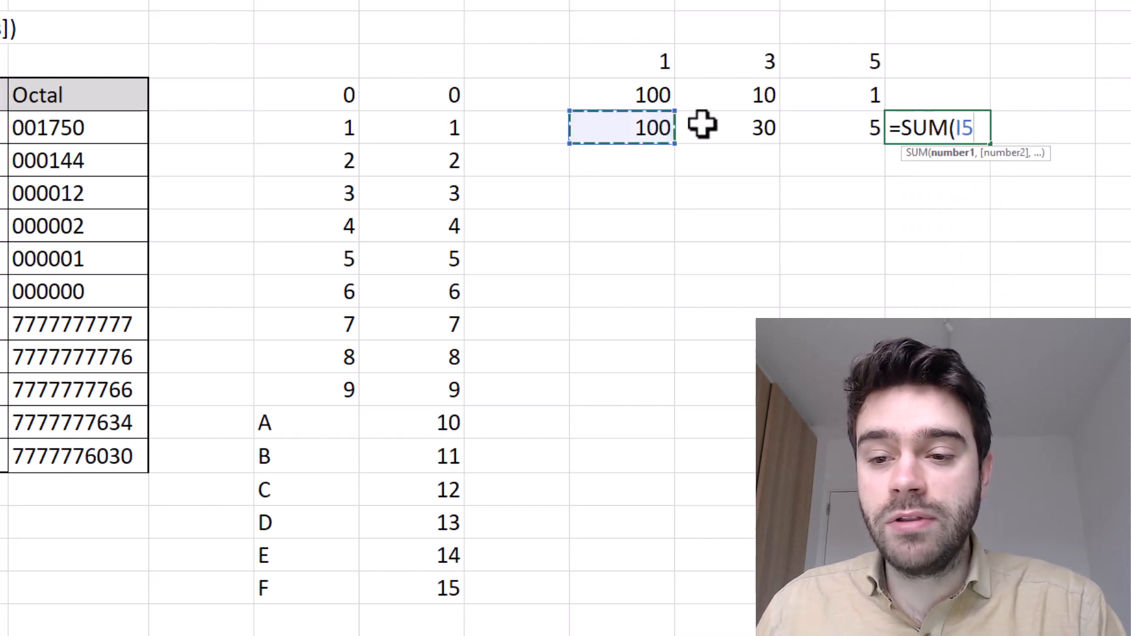
pyautogui.moveTo(702, 125); pyautogui.dragTo(858, 144)
pyautogui.press('Return')
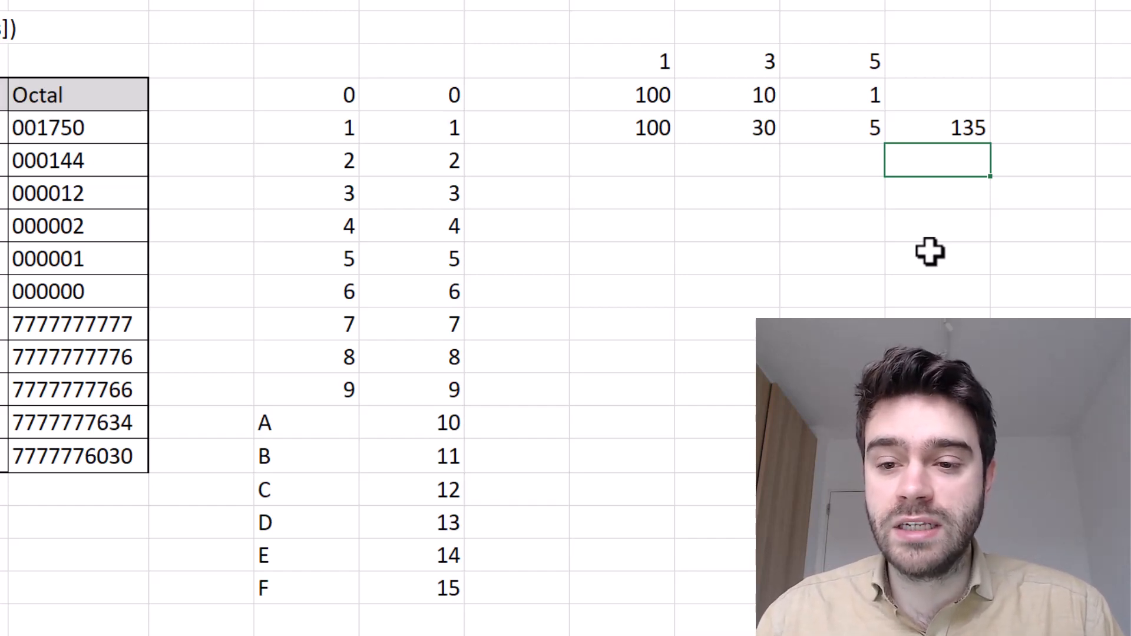
# Step: Enter the hexadecimal digits 8 and 7 in adjacent cells J7 and K7
pyautogui.click(19, 260)
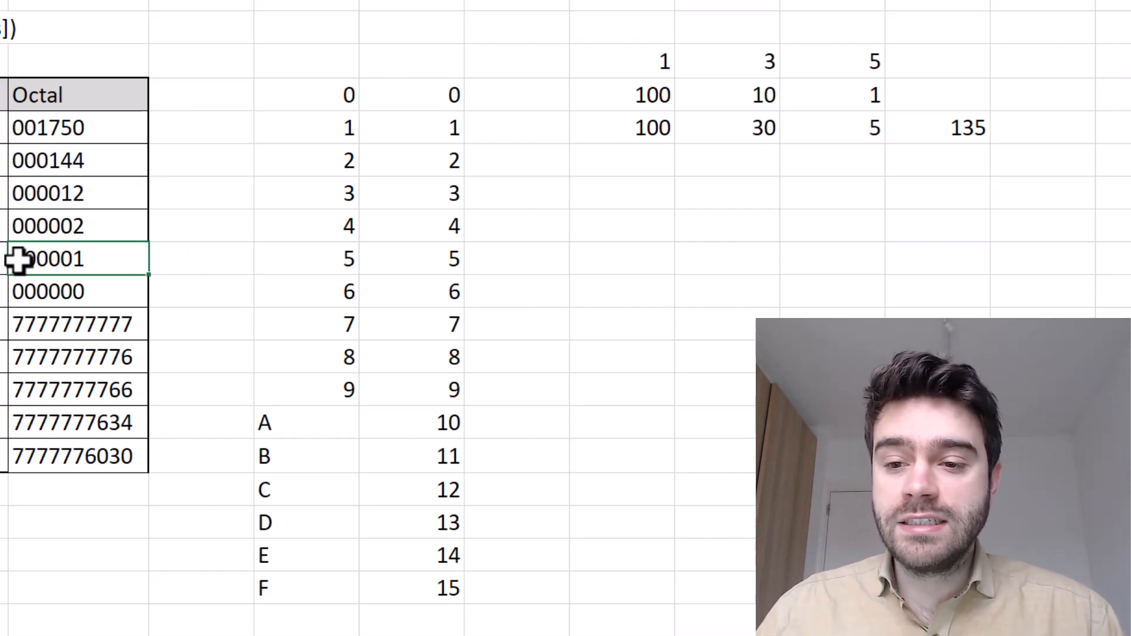
pyautogui.click(764, 188)
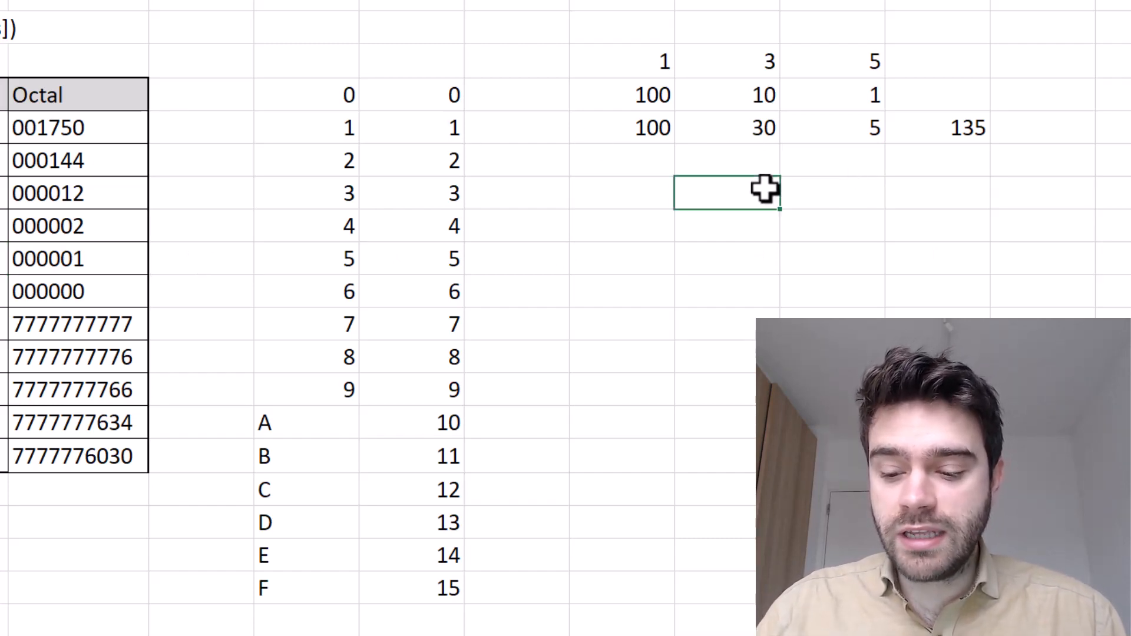
pyautogui.write('8')
pyautogui.press('Tab')
pyautogui.write('7')
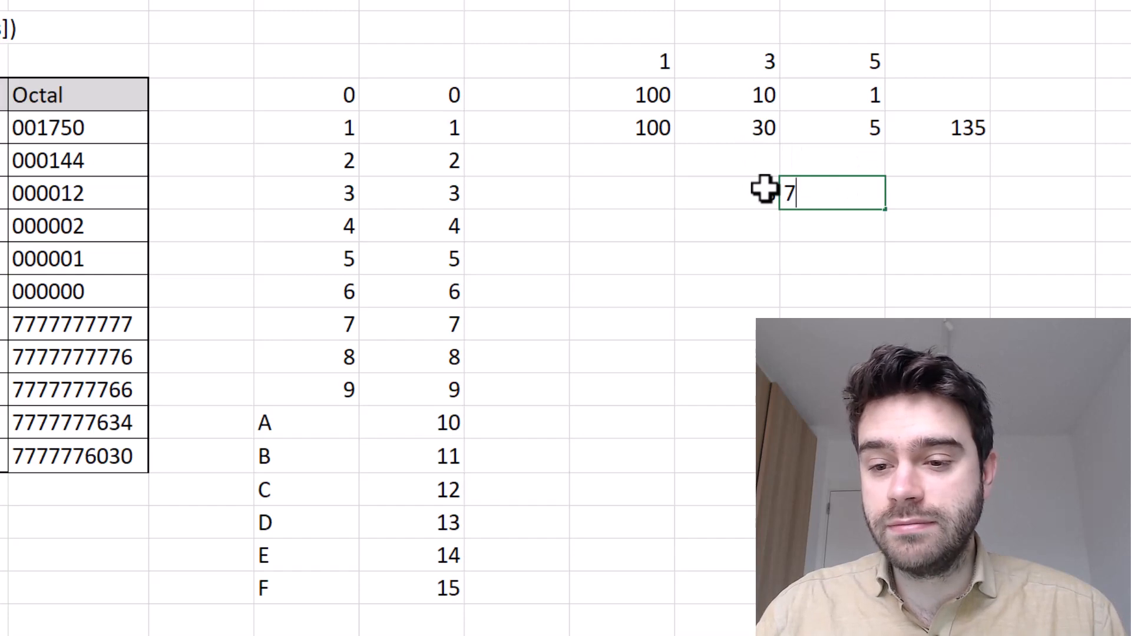
# Step: Enter the hexadecimal place values 1 beneath the 7 and 16 beneath the 8
pyautogui.click(858, 226)
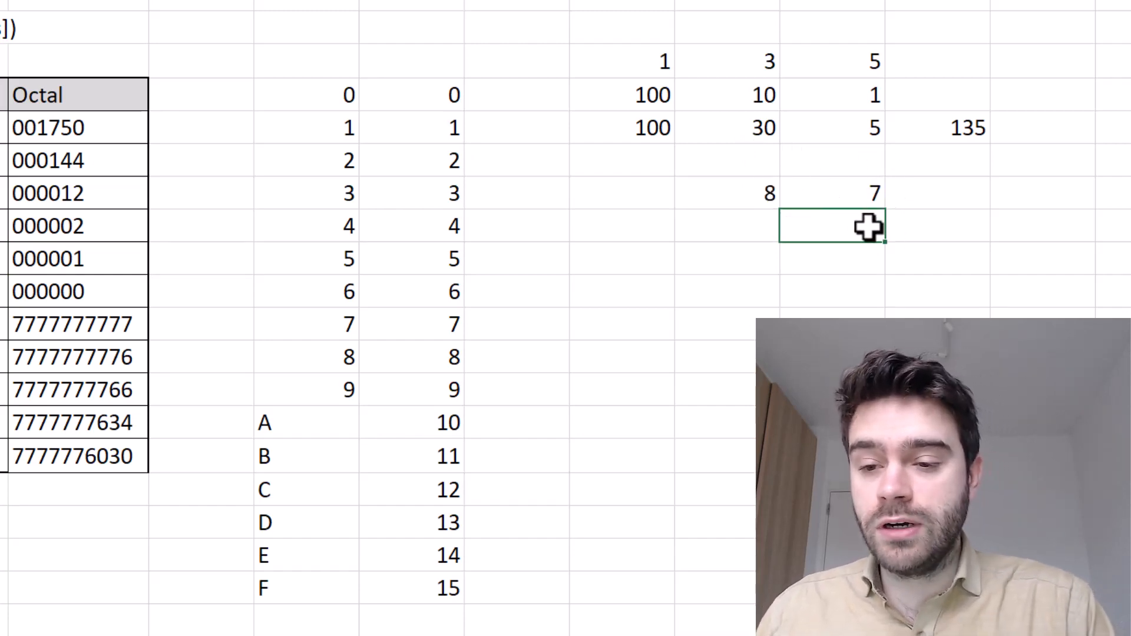
pyautogui.write('1')
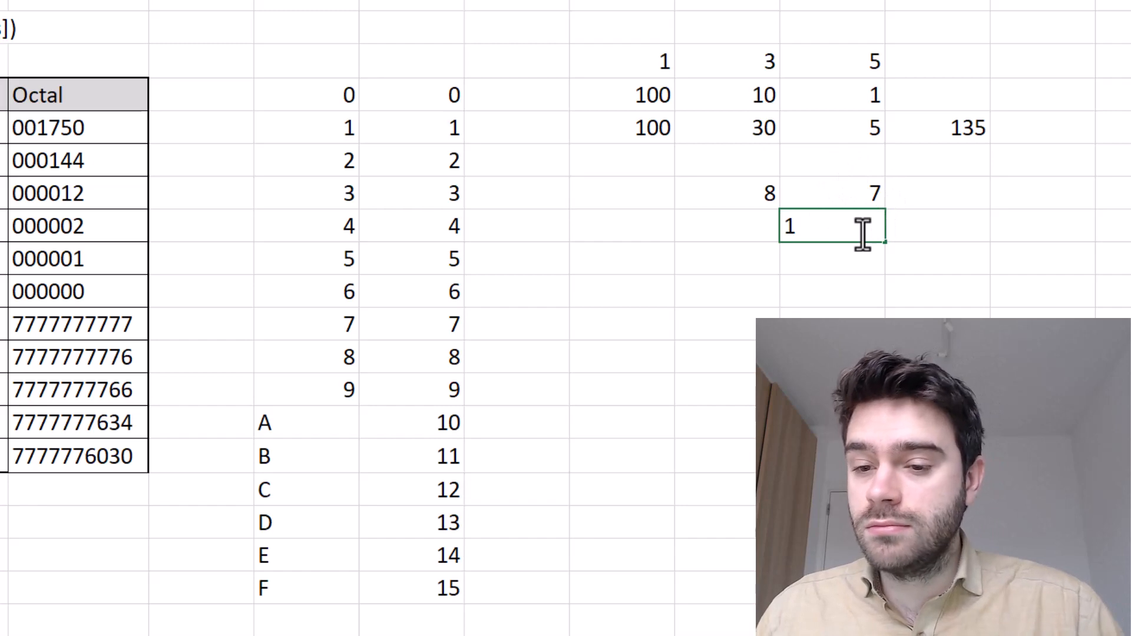
pyautogui.click(744, 230)
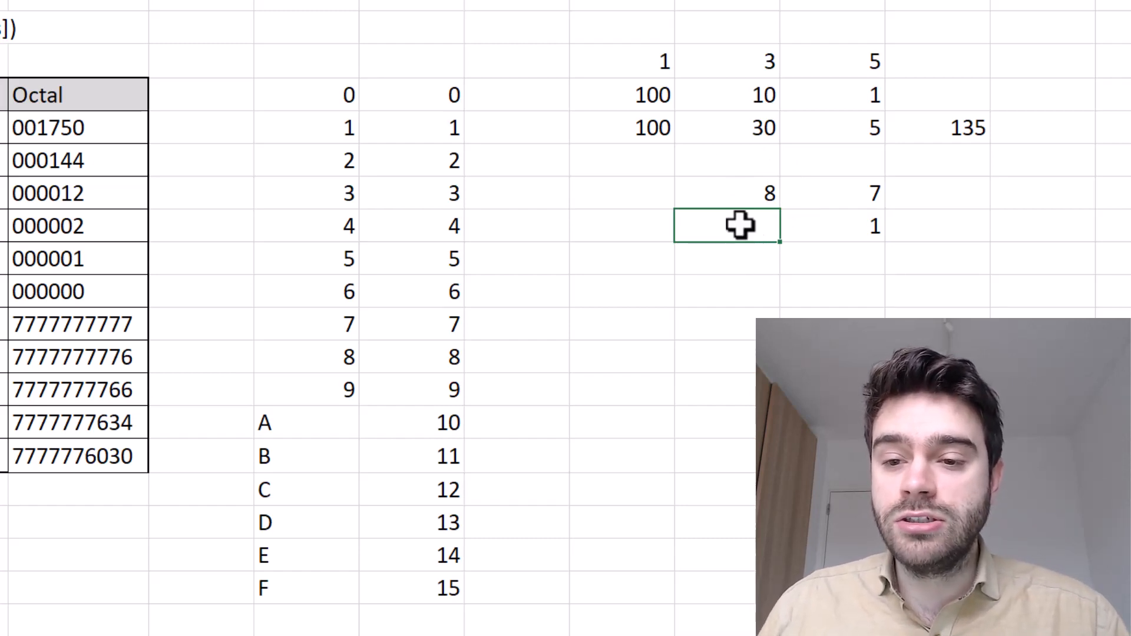
pyautogui.click(721, 93)
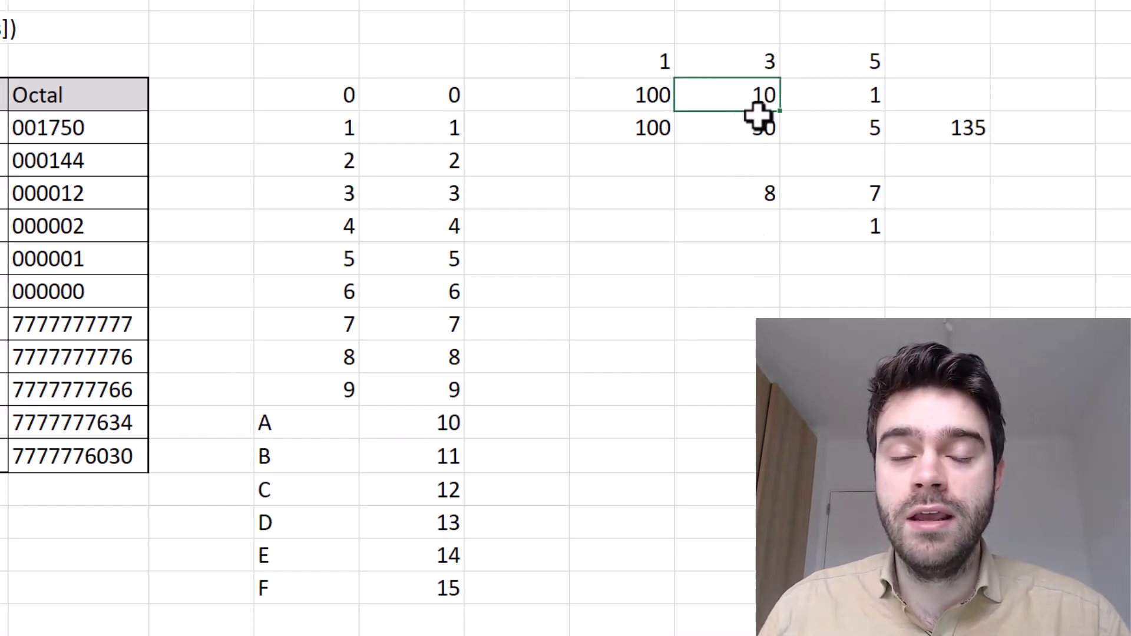
pyautogui.click(744, 230)
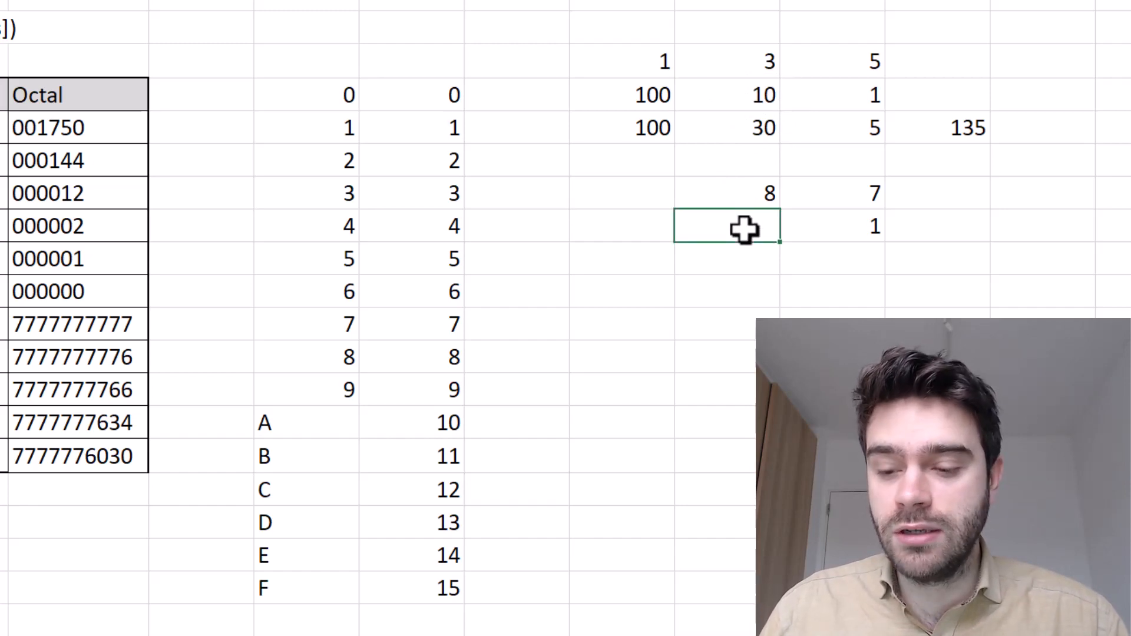
pyautogui.write('16')
pyautogui.press('Return')
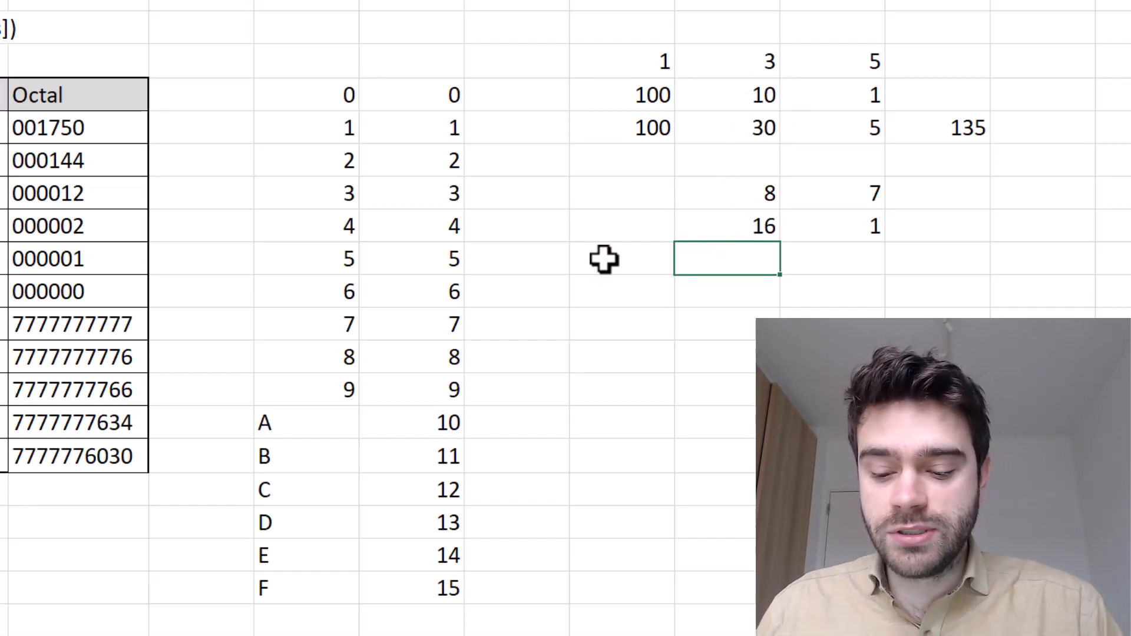
# Step: Multiply the digit 8 by its place value with a formula in J9 and fill it across to K9
pyautogui.write('=')
pyautogui.click(757, 194)
pyautogui.write('*')
pyautogui.click(752, 224)
pyautogui.press('Return')
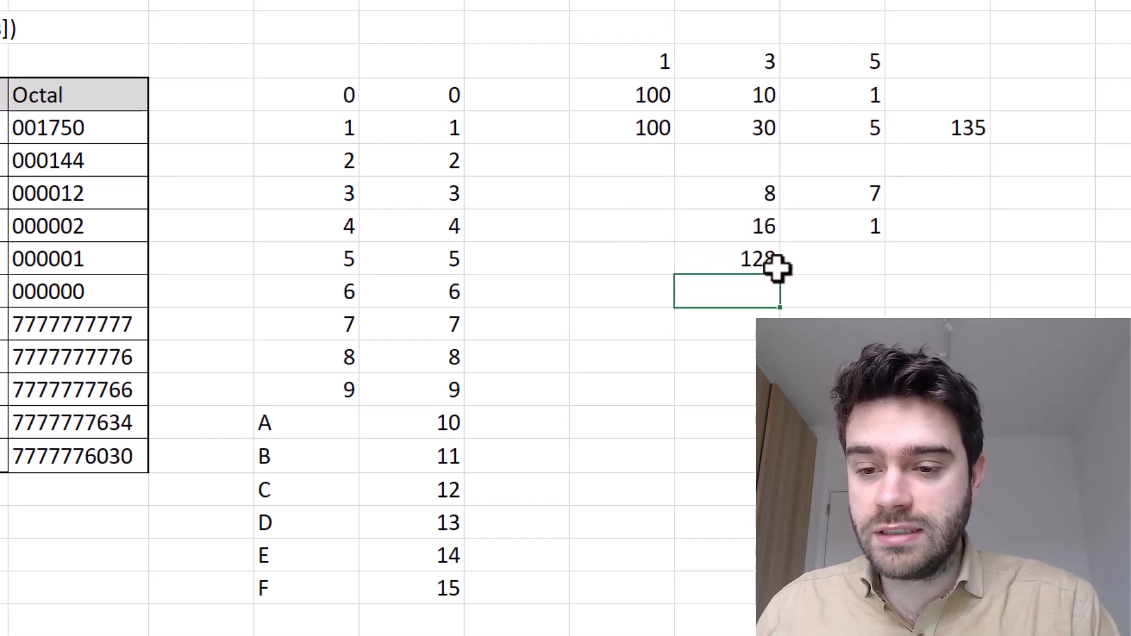
pyautogui.click(776, 265)
pyautogui.moveTo(787, 275); pyautogui.dragTo(877, 272)
# Step: Add up the two products in J9:K9 with a SUM formula in L9
pyautogui.click(976, 258)
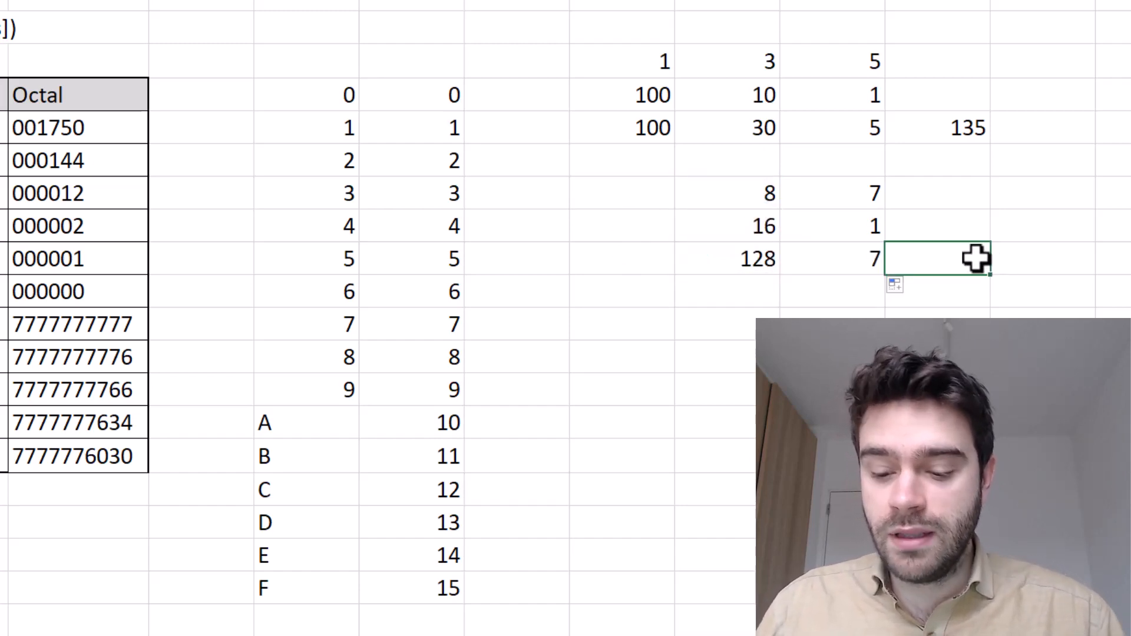
pyautogui.write('=SUM(')
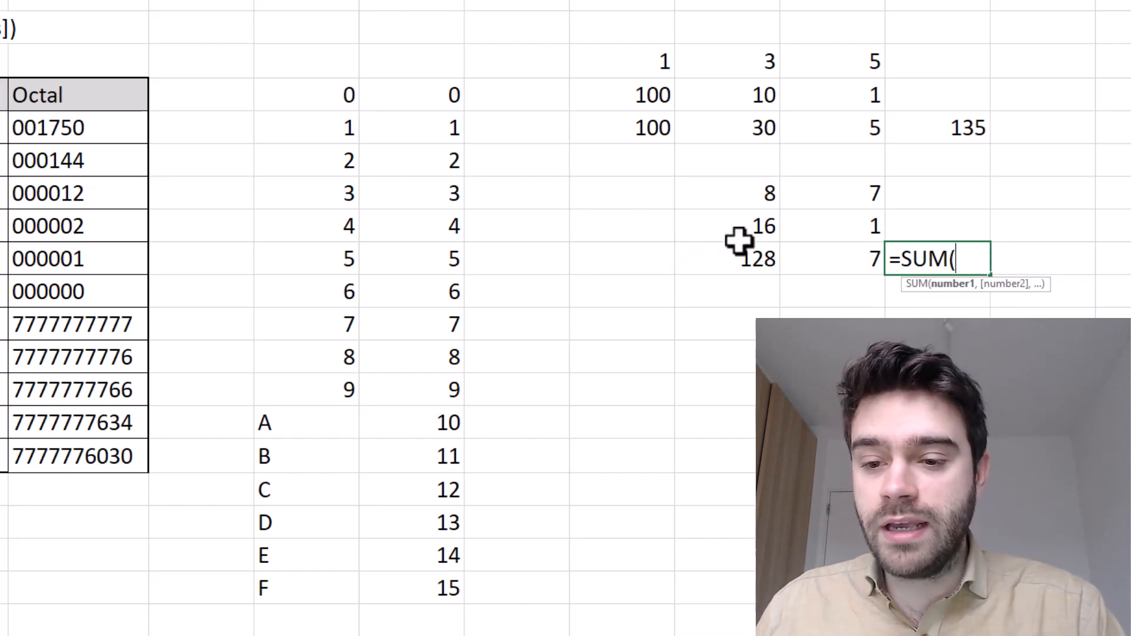
pyautogui.moveTo(742, 258); pyautogui.dragTo(841, 260)
pyautogui.press('Return')
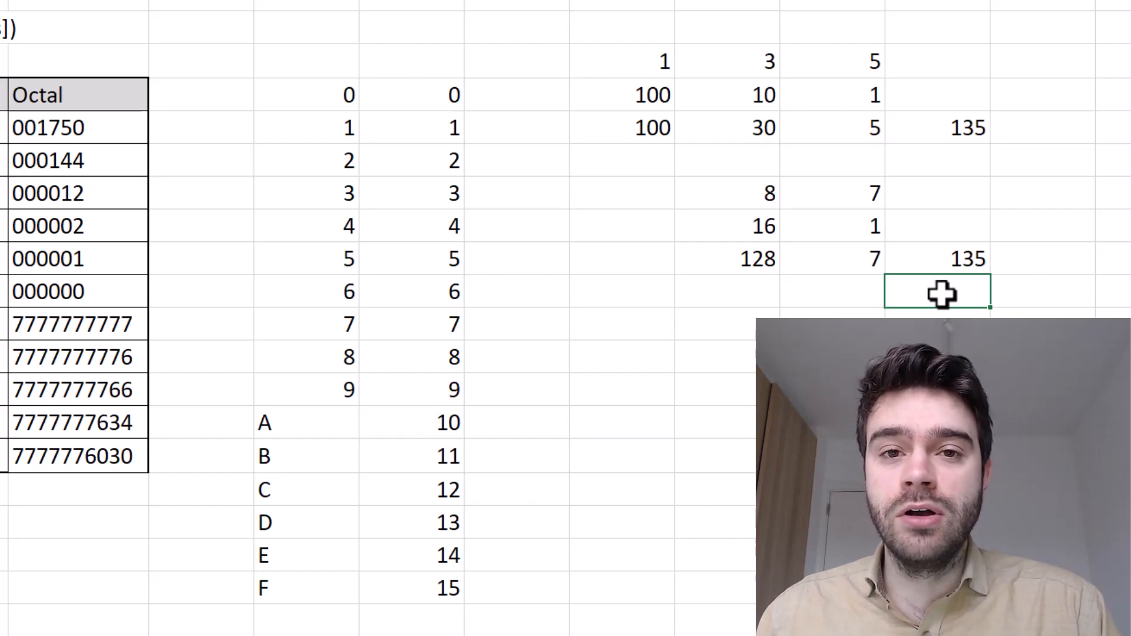
# Step: Clear the worked example in J7:L9 and enter the hexadecimal digits 2, B and E in I7, J7 and K7
pyautogui.moveTo(948, 256); pyautogui.dragTo(739, 202)
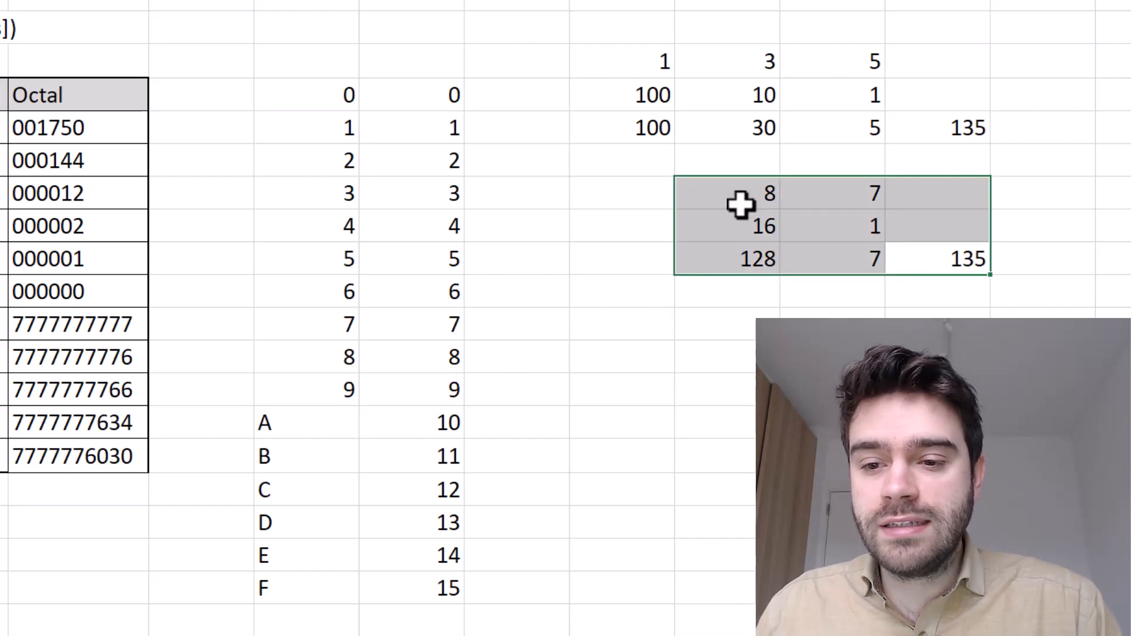
pyautogui.press('Delete')
pyautogui.click(650, 188)
pyautogui.write('2')
pyautogui.press('Tab')
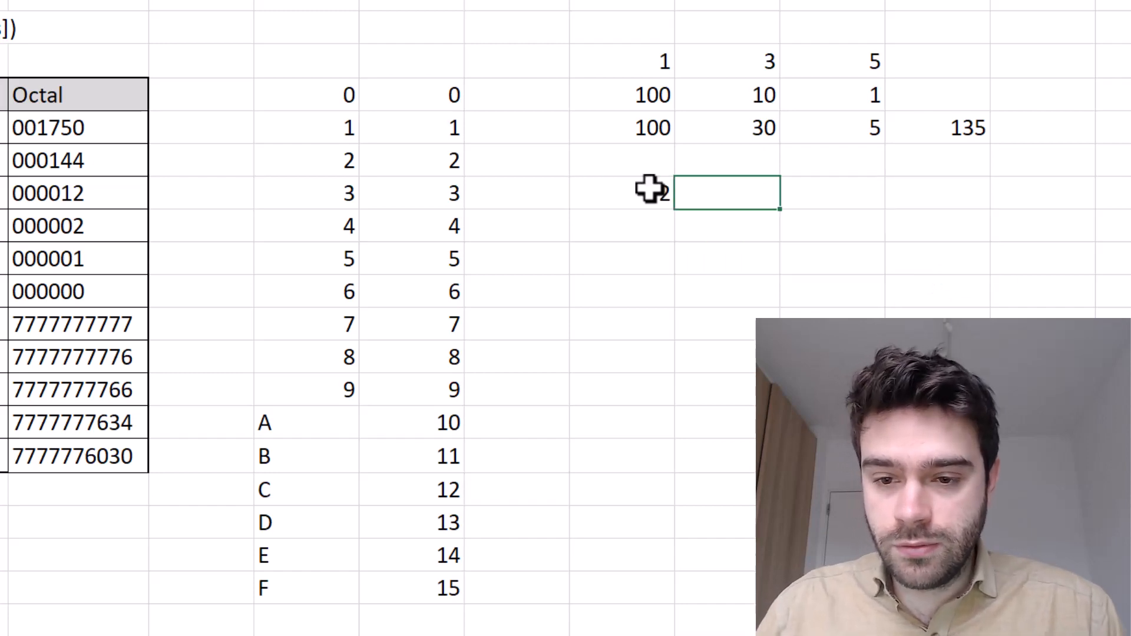
pyautogui.write('B')
pyautogui.press('Tab')
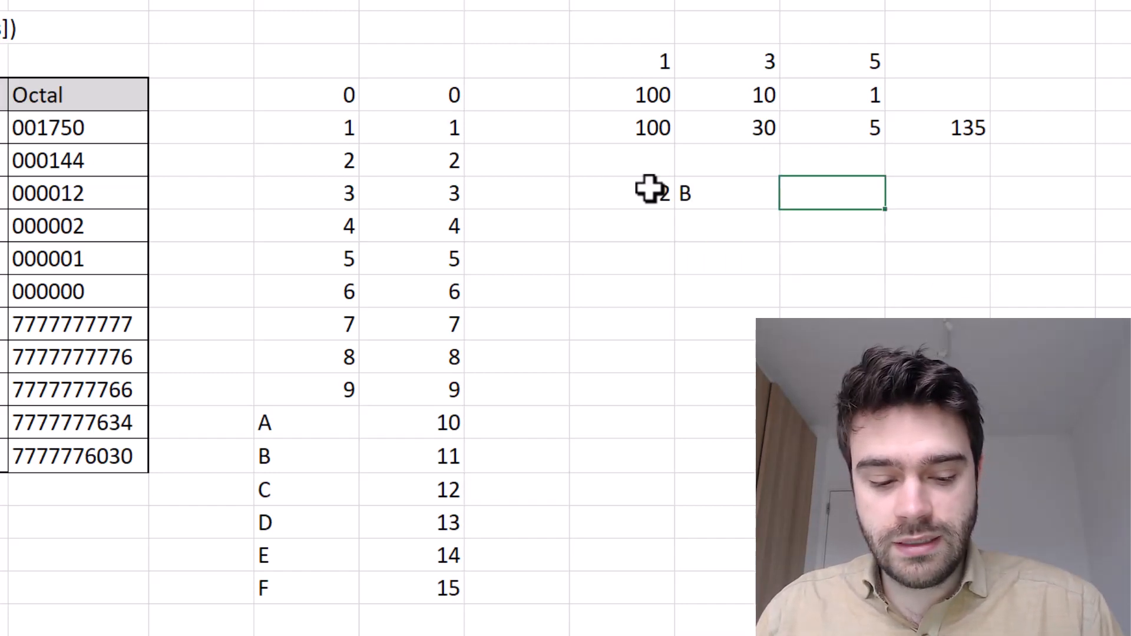
pyautogui.write('E')
pyautogui.click(961, 202)
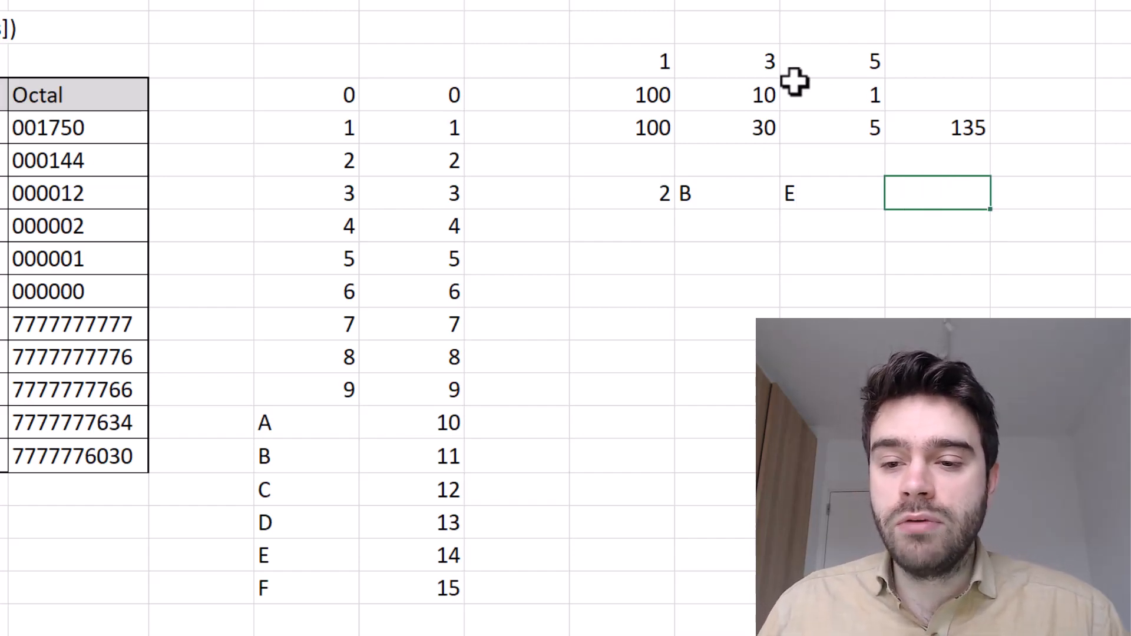
# Step: Look up the digit 2 in the hexadecimal list and enter its decimal equivalent, 2, in I8
pyautogui.click(739, 193)
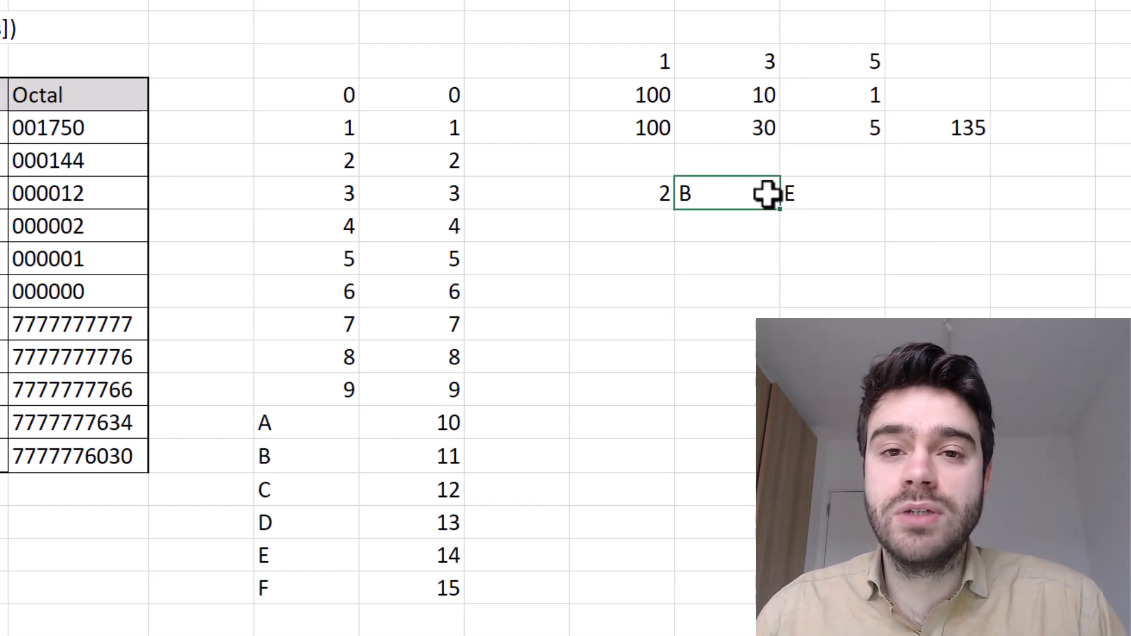
pyautogui.click(648, 189)
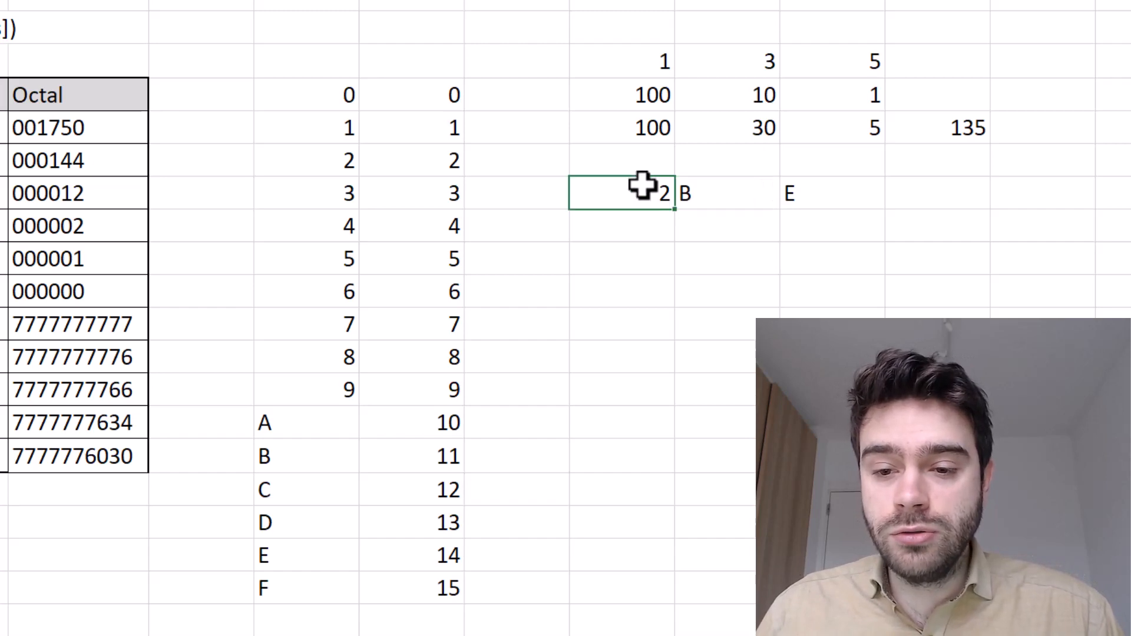
pyautogui.click(354, 168)
pyautogui.moveTo(373, 159); pyautogui.dragTo(413, 163)
pyautogui.click(663, 226)
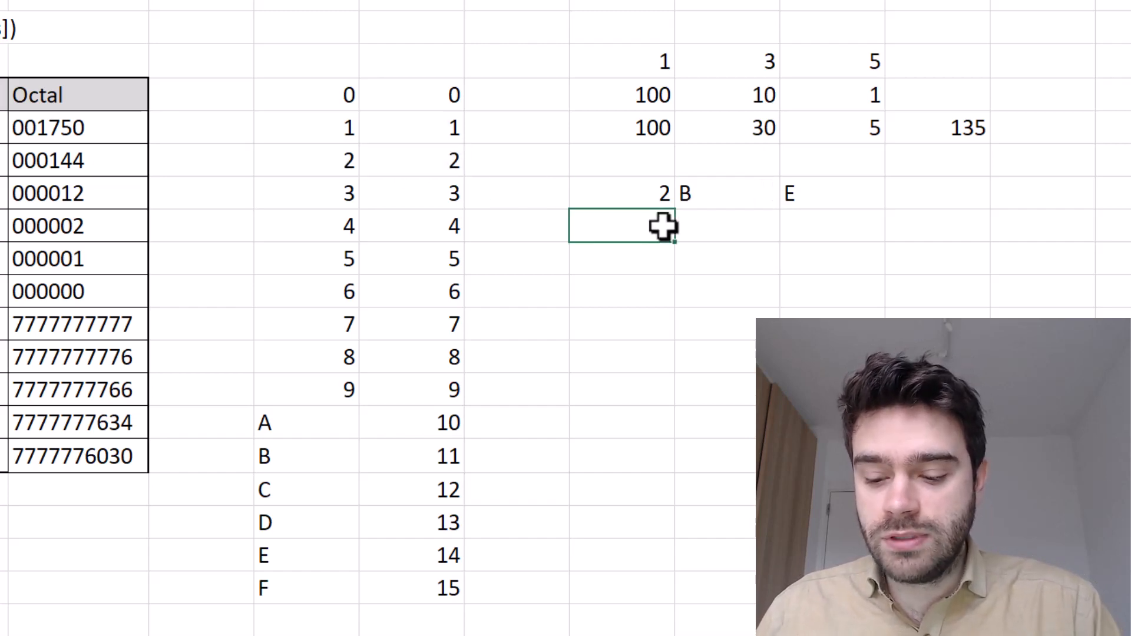
pyautogui.write('2')
pyautogui.hotkey('ctrl', 'Return')
# Step: Look up the digit B in the hexadecimal list and enter its decimal equivalent, 11, in J8
pyautogui.click(758, 224)
pyautogui.click(748, 199)
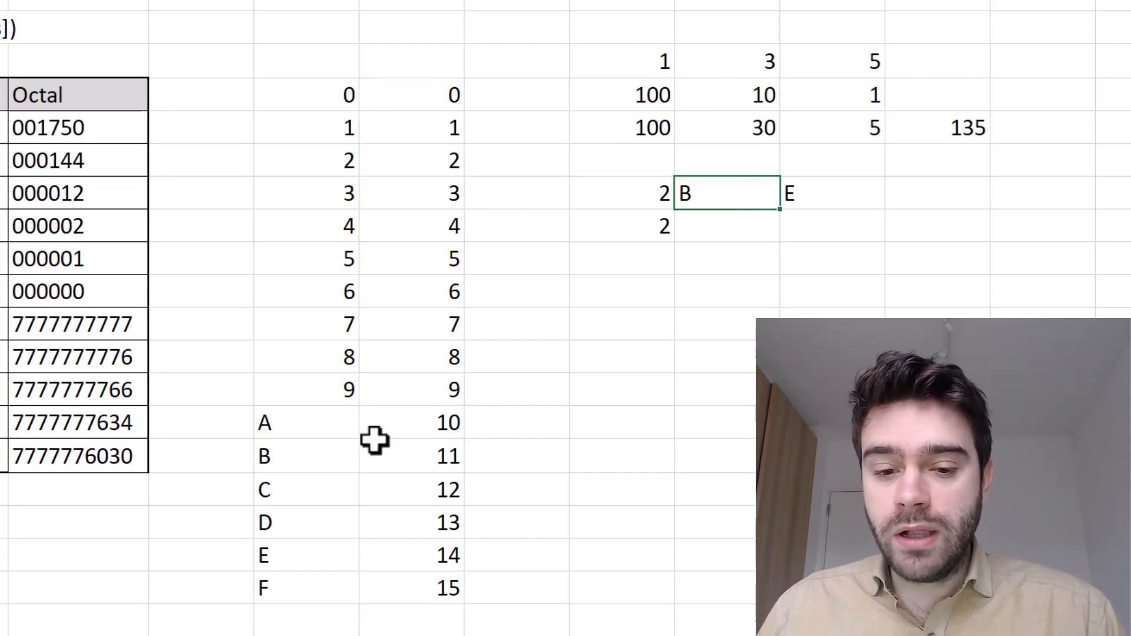
pyautogui.moveTo(305, 465); pyautogui.dragTo(395, 455)
pyautogui.click(702, 224)
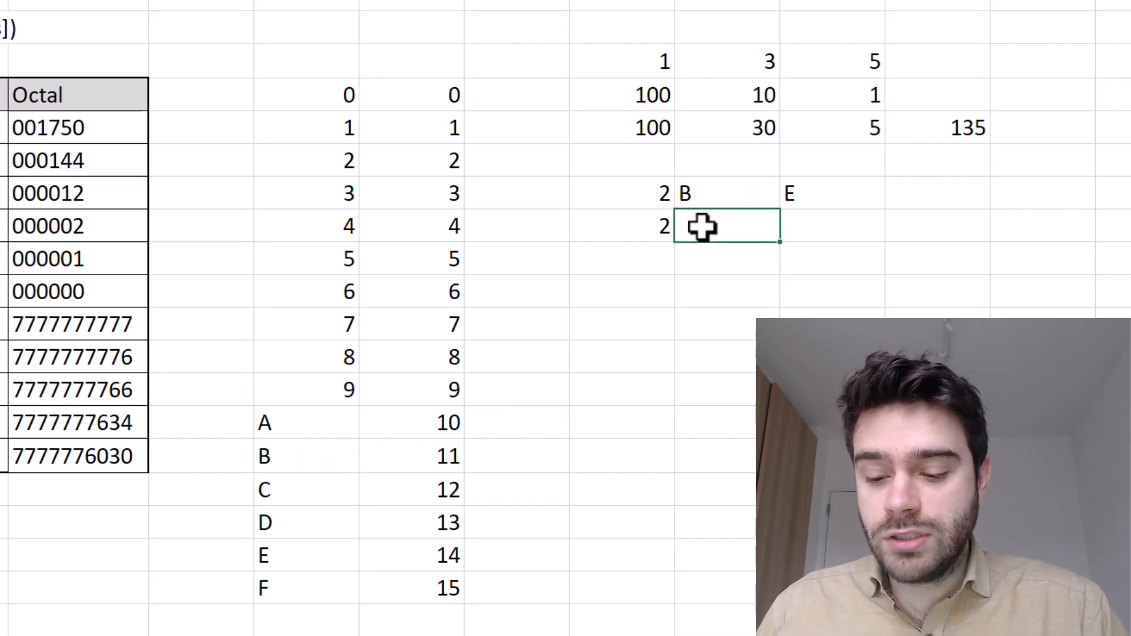
pyautogui.write('11')
# Step: Look up the digit E in the hexadecimal list and enter its decimal equivalent, 14, in K8
pyautogui.click(813, 224)
pyautogui.click(820, 200)
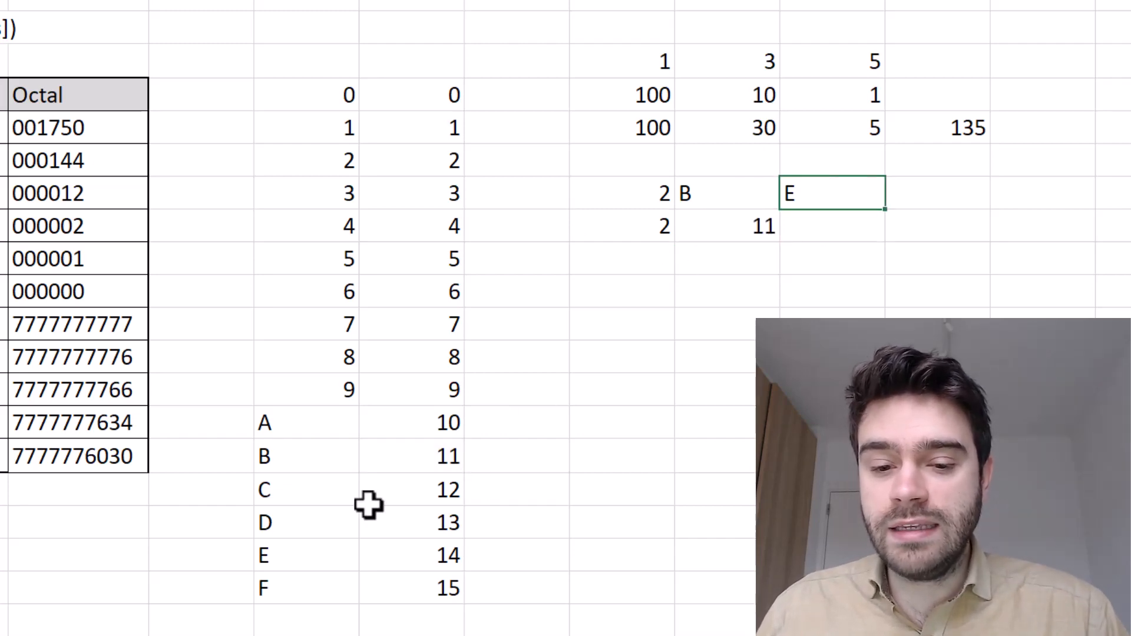
pyautogui.moveTo(306, 553); pyautogui.dragTo(429, 545)
pyautogui.click(789, 225)
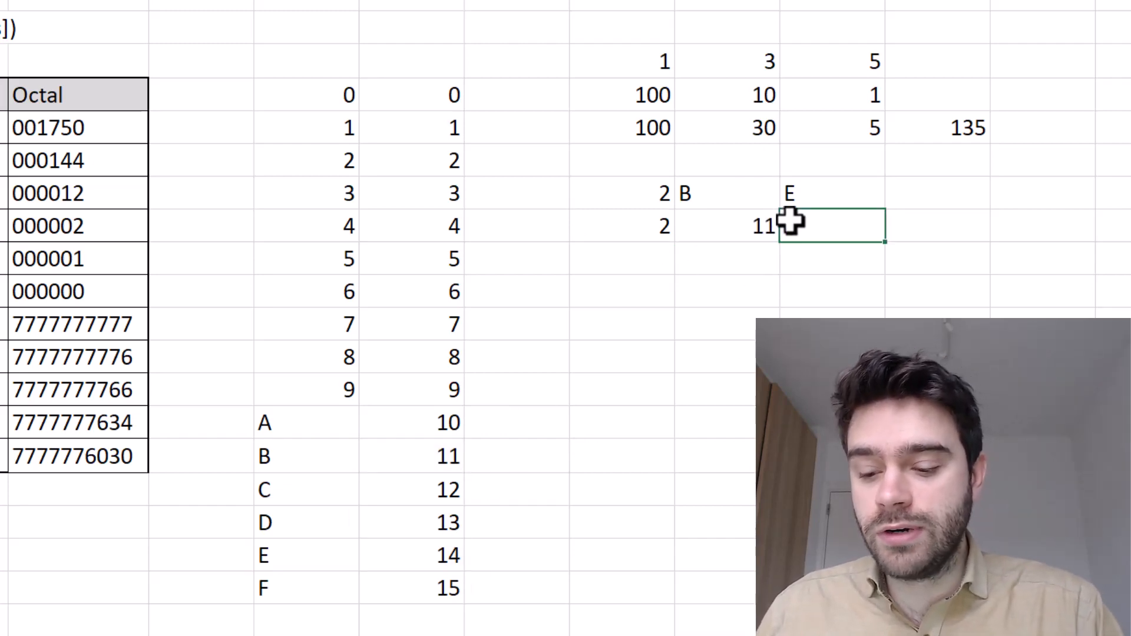
pyautogui.write('14')
pyautogui.press('Return')
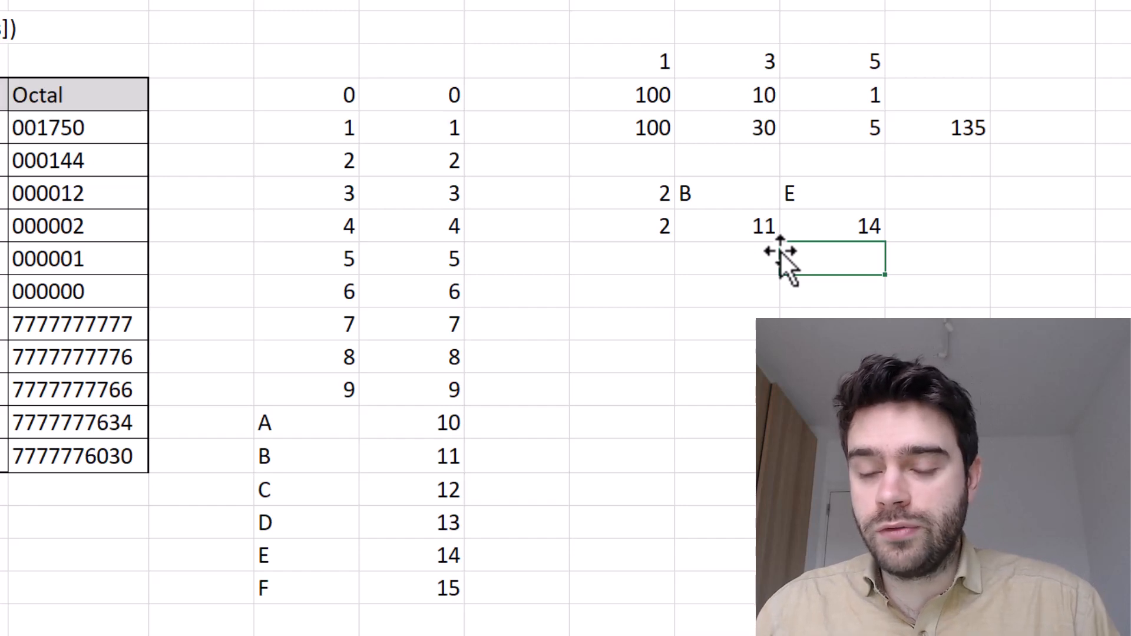
# Step: Enter the place values beneath the decimal equivalents: 1 in K9, 16 in J9 and the formula =16*J9 in I9
pyautogui.write('1')
pyautogui.click(747, 257)
pyautogui.write('16')
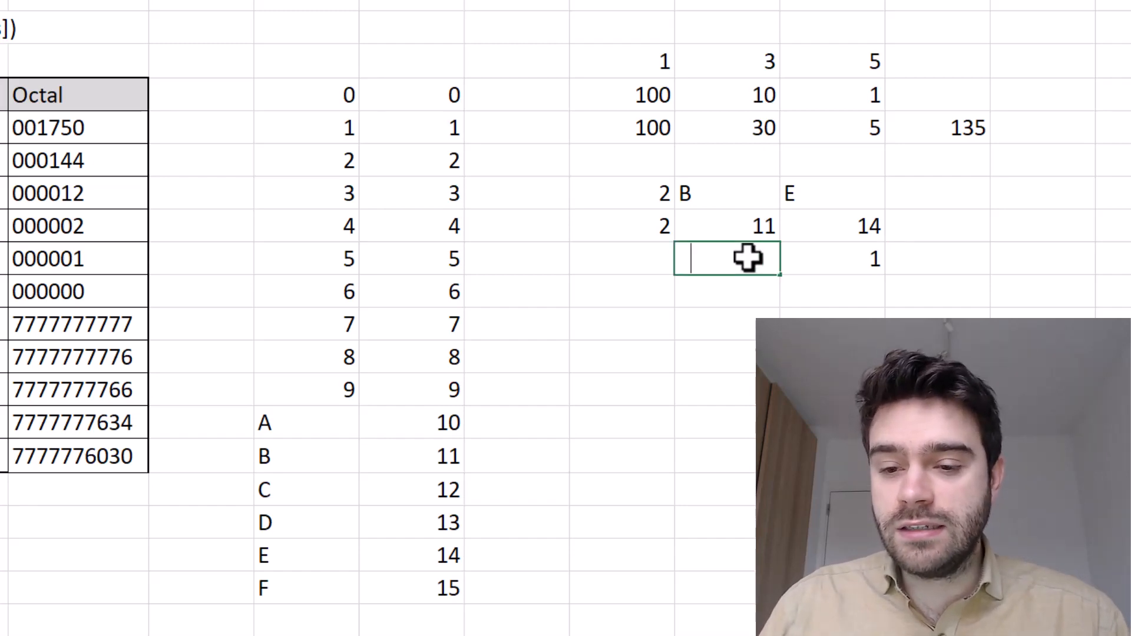
pyautogui.doubleClick(629, 253)
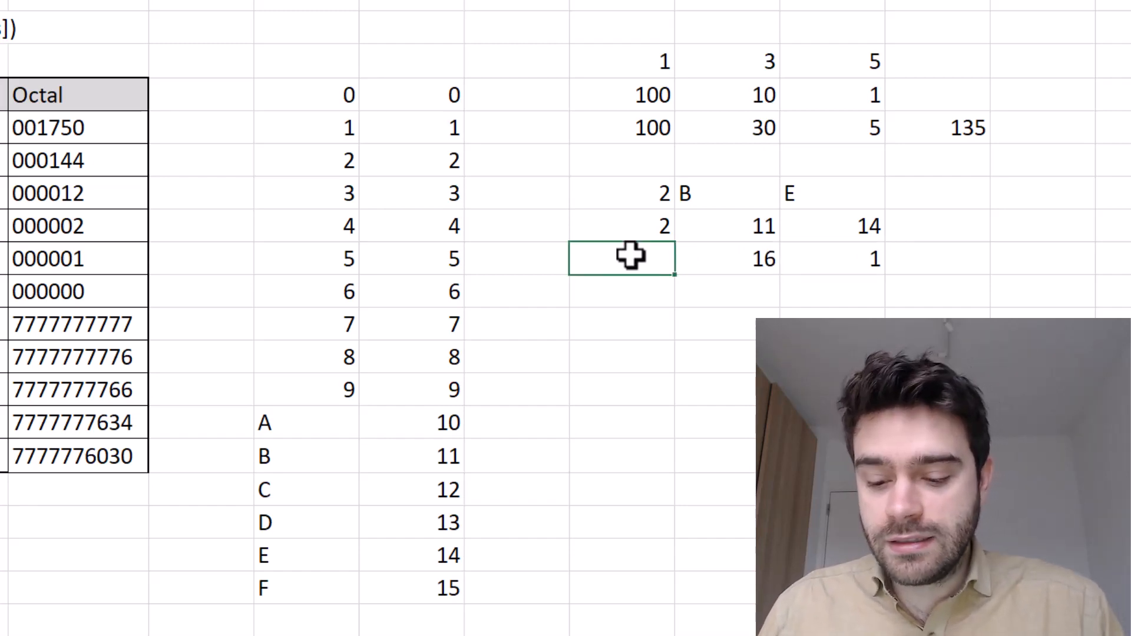
pyautogui.write('=16*')
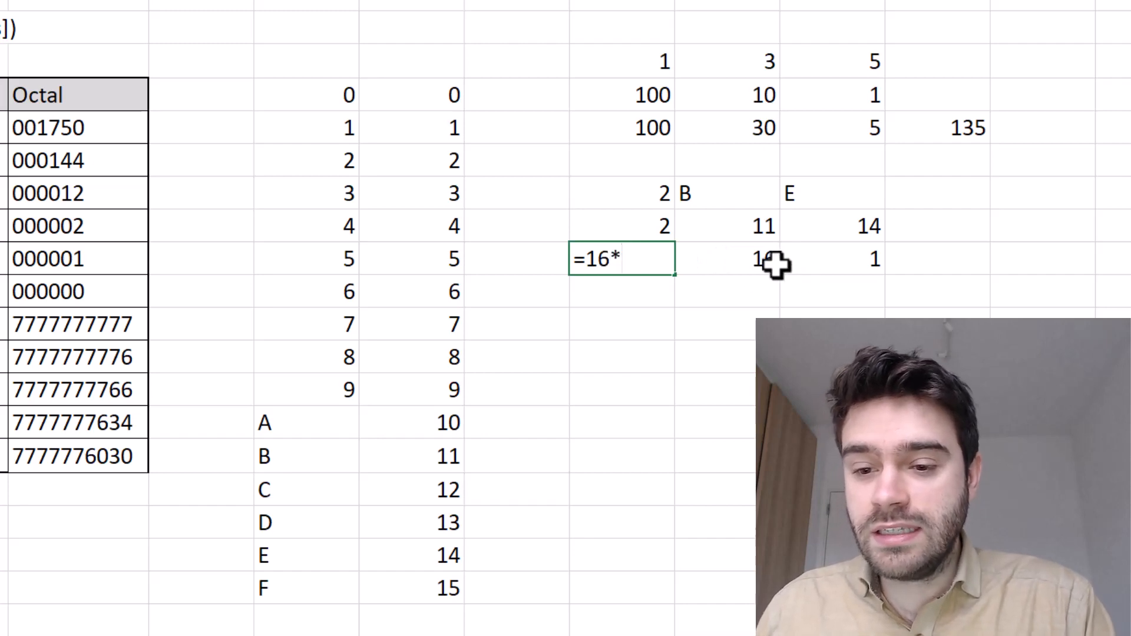
pyautogui.click(769, 265)
pyautogui.press('Return')
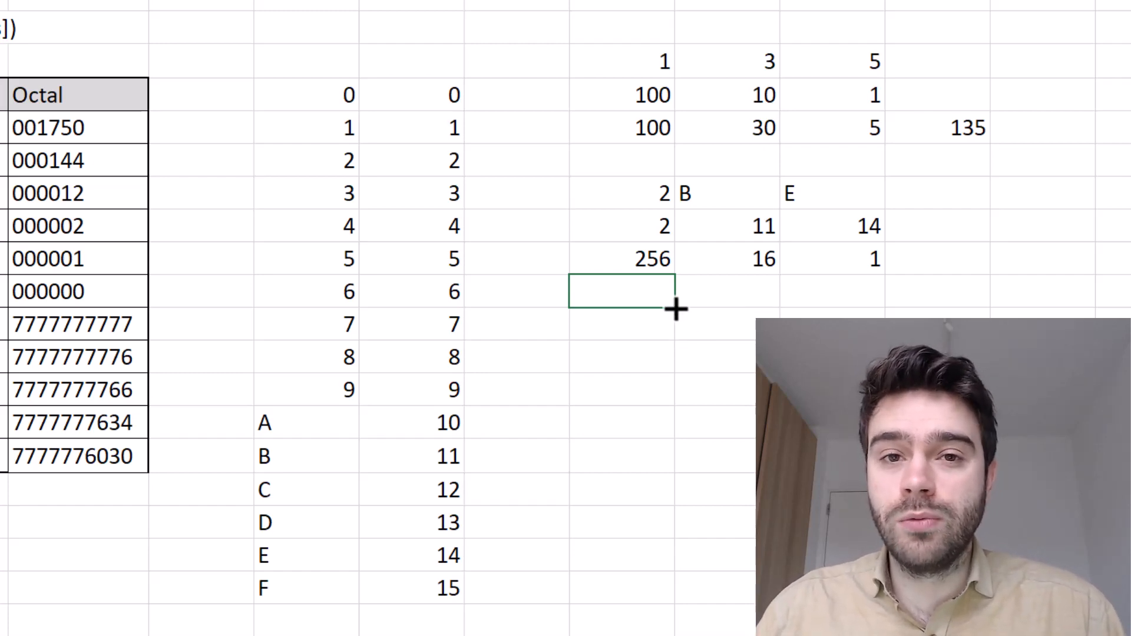
# Step: Multiply the decimal equivalent 2 by its place value with =I8*I9 in I10, and copy the formula across to K10
pyautogui.write('=')
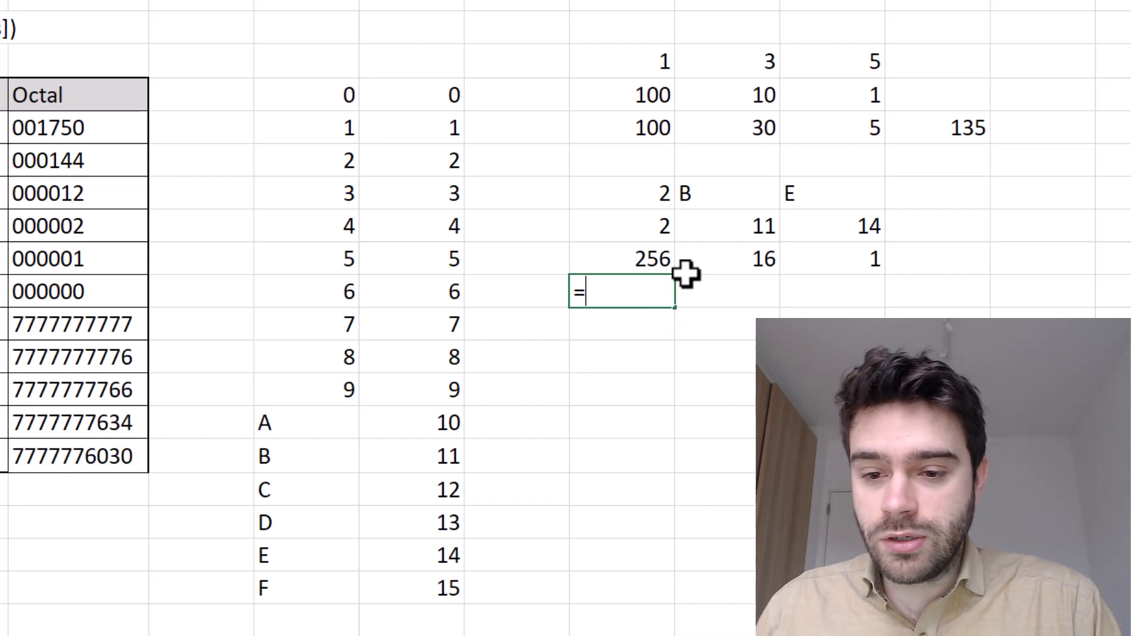
pyautogui.click(664, 232)
pyautogui.write('*')
pyautogui.click(624, 259)
pyautogui.press('Return')
pyautogui.click(661, 295)
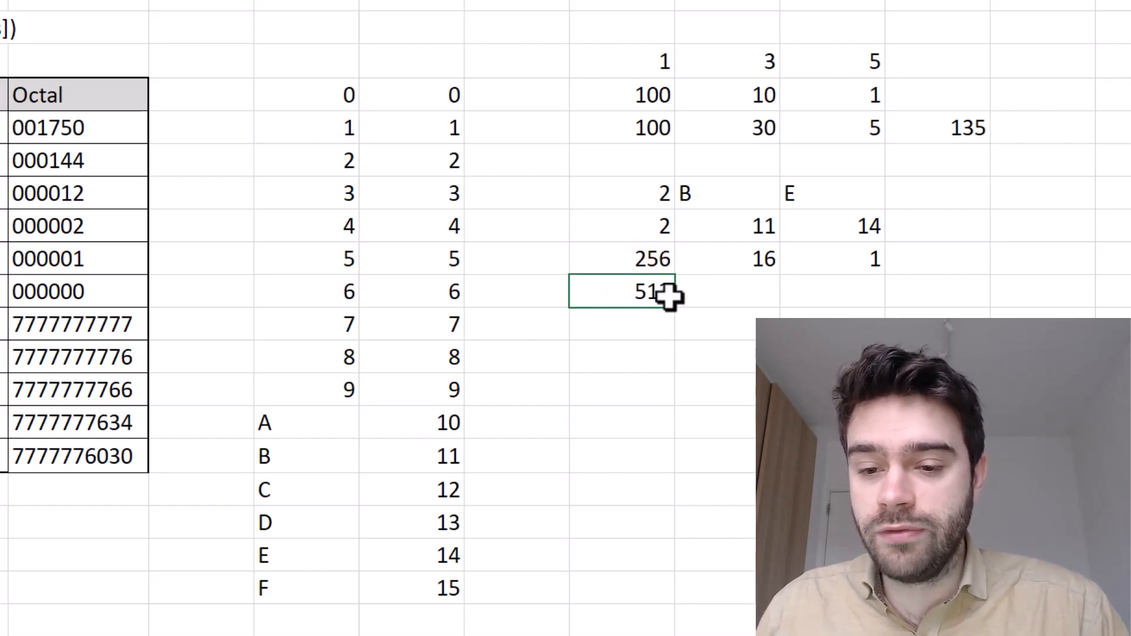
pyautogui.moveTo(676, 309); pyautogui.dragTo(869, 304)
# Step: Add up the three hexadecimal digit products in I10:K10 with a SUM formula in L10
pyautogui.click(916, 295)
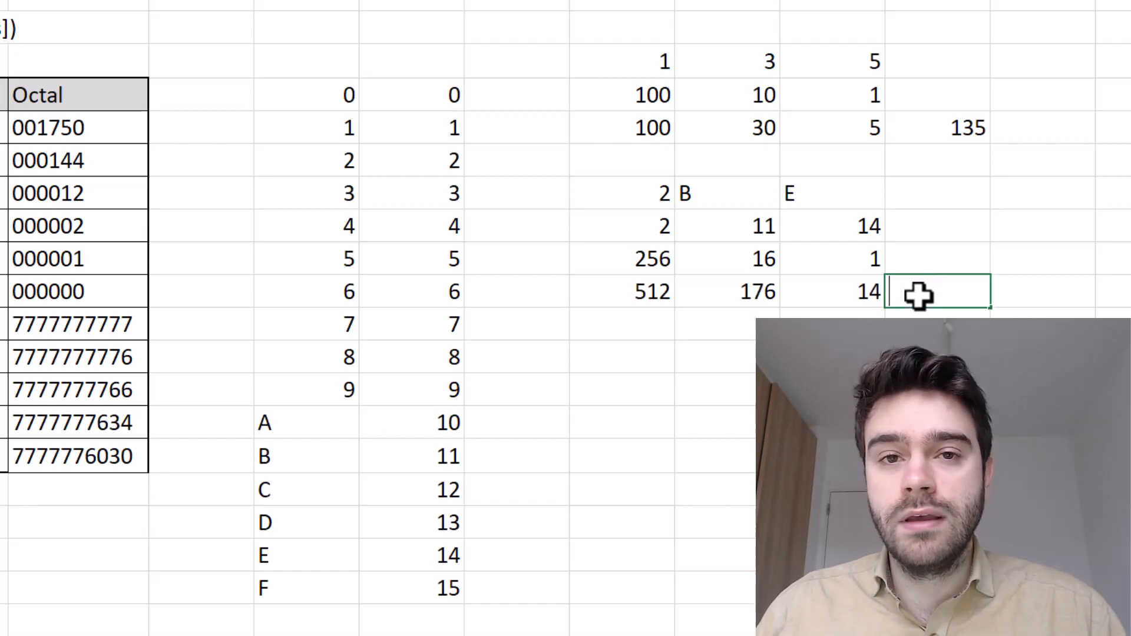
pyautogui.write('=SUM(')
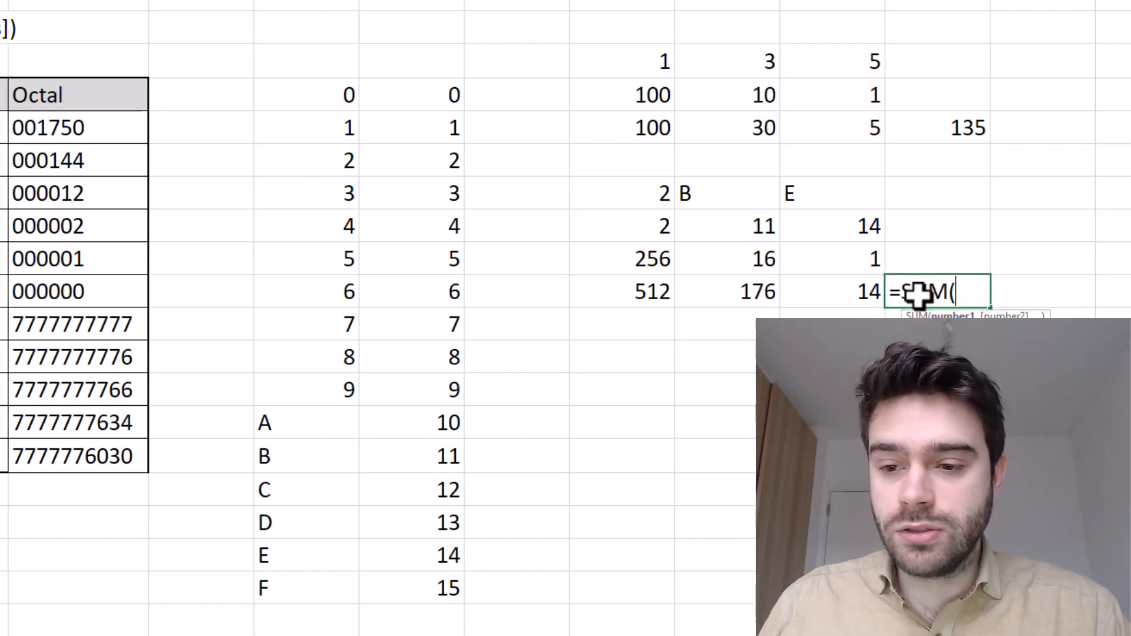
pyautogui.moveTo(860, 291); pyautogui.dragTo(623, 291)
pyautogui.press('Return')
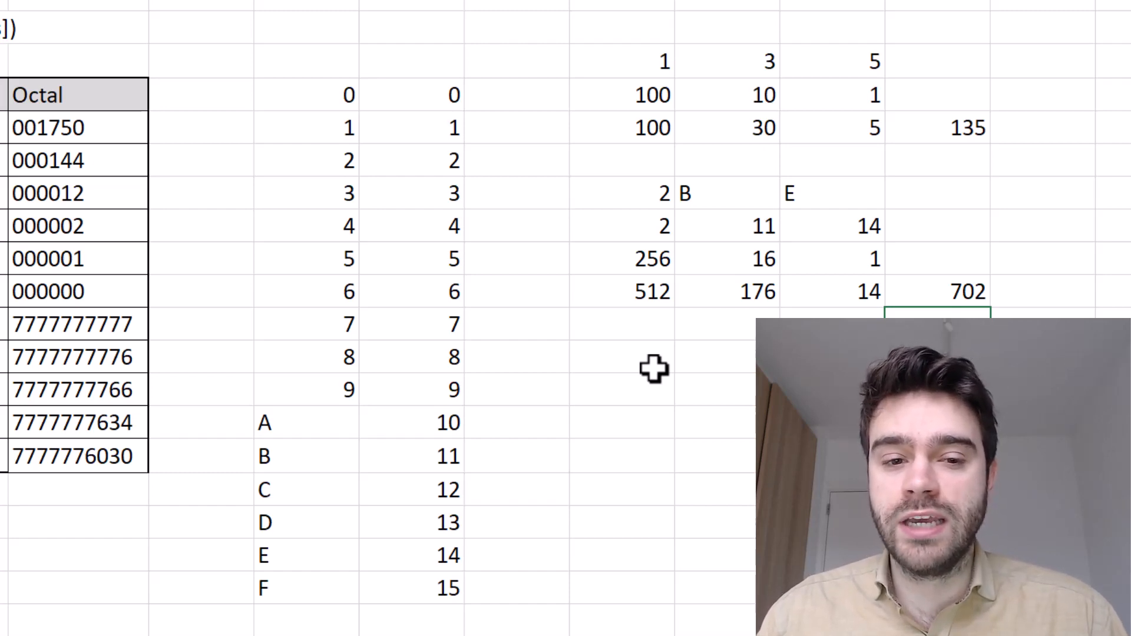
pyautogui.press('Up')
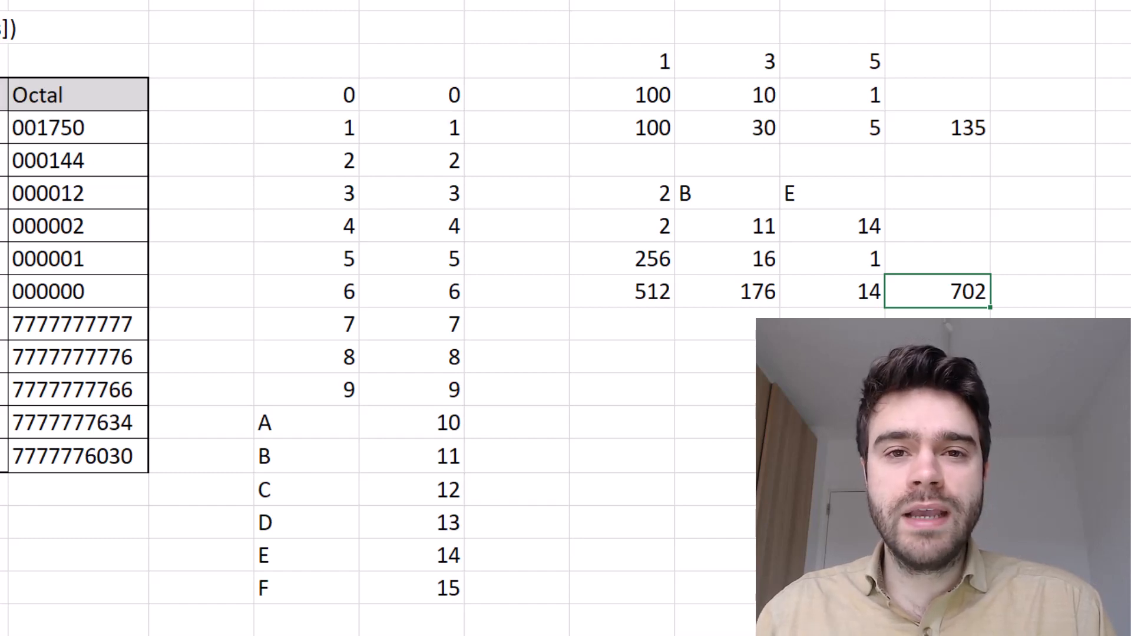
pyautogui.click(937, 389)
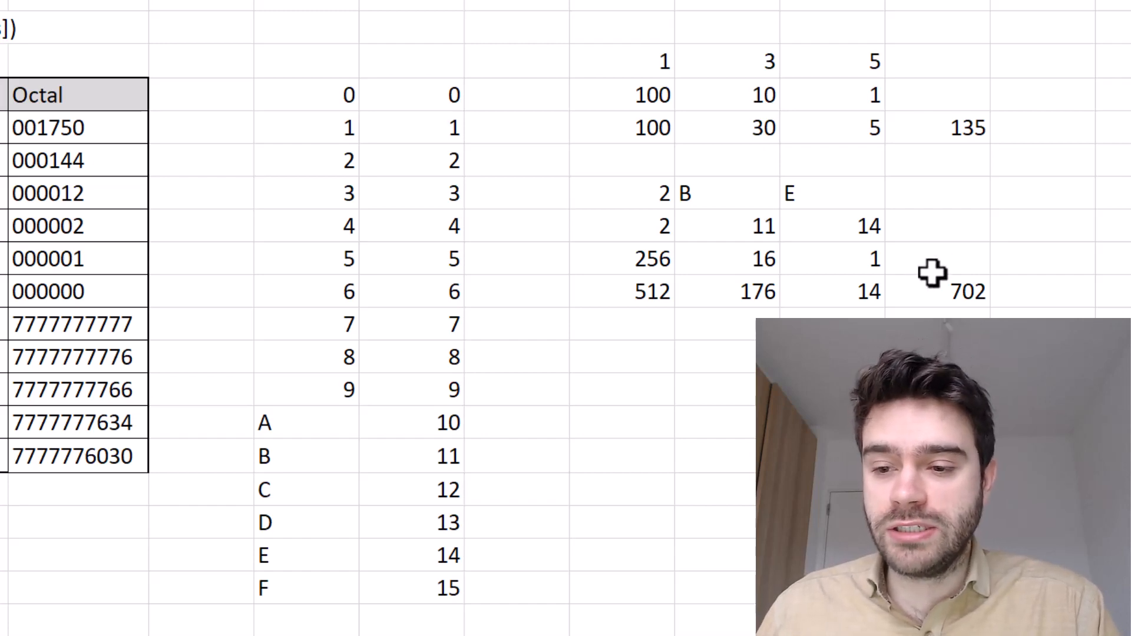
# Step: Clear the hexadecimal example in I7:L10 and enter the octal digits 2, 0 and 7 in I7:K7
pyautogui.moveTo(928, 286); pyautogui.dragTo(655, 206)
pyautogui.press('Delete')
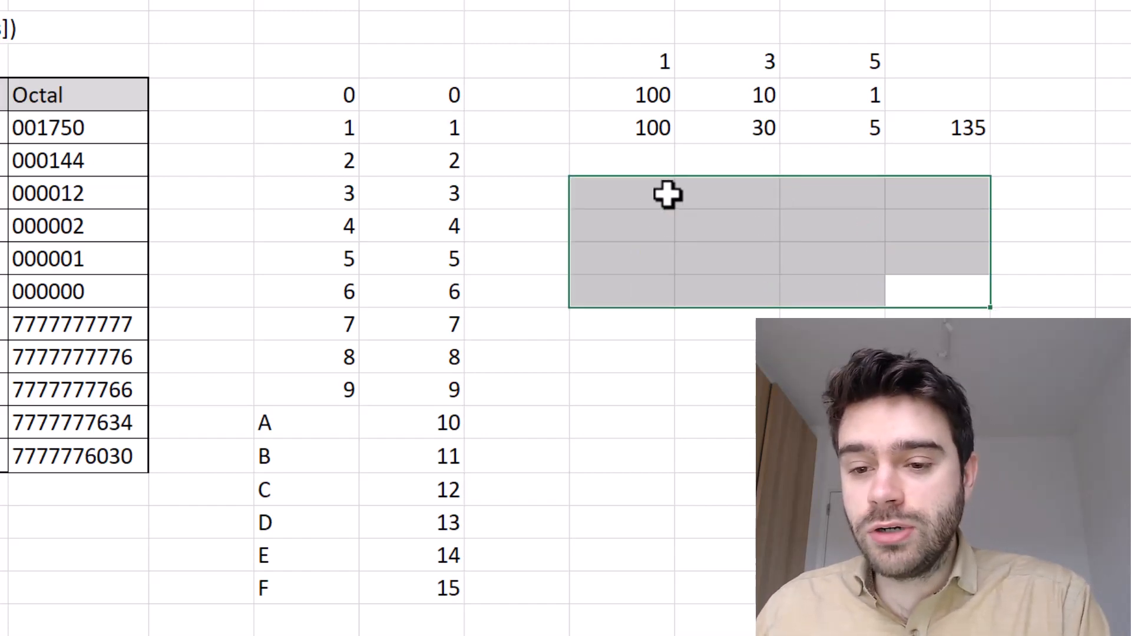
pyautogui.click(666, 194)
pyautogui.write('2')
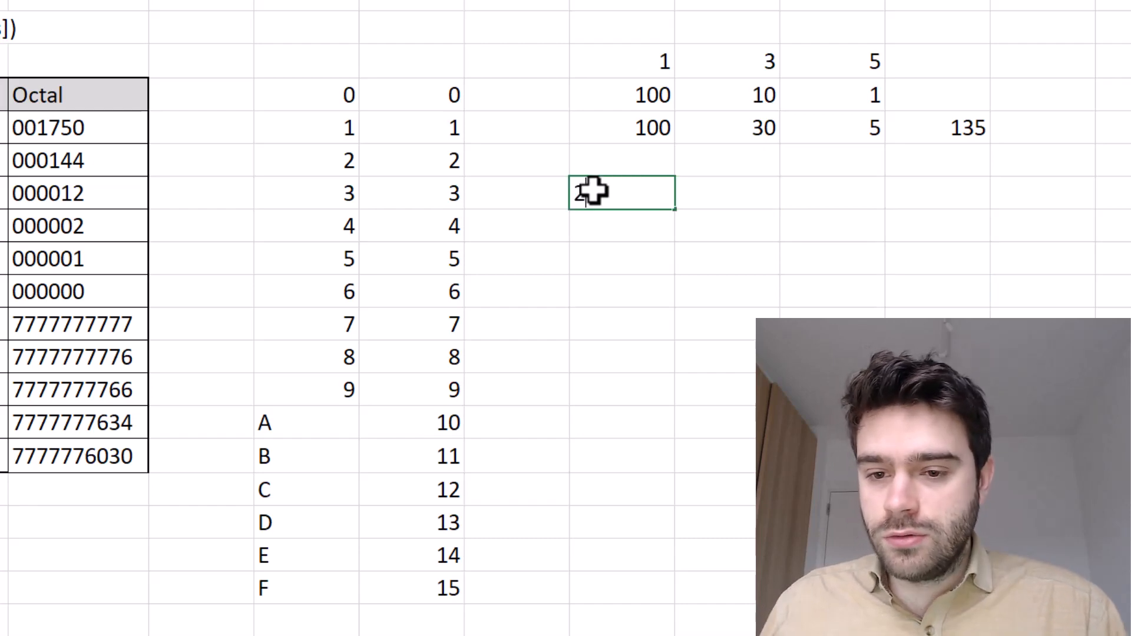
pyautogui.press('Tab')
pyautogui.write('0')
pyautogui.press('Tab')
pyautogui.write('7')
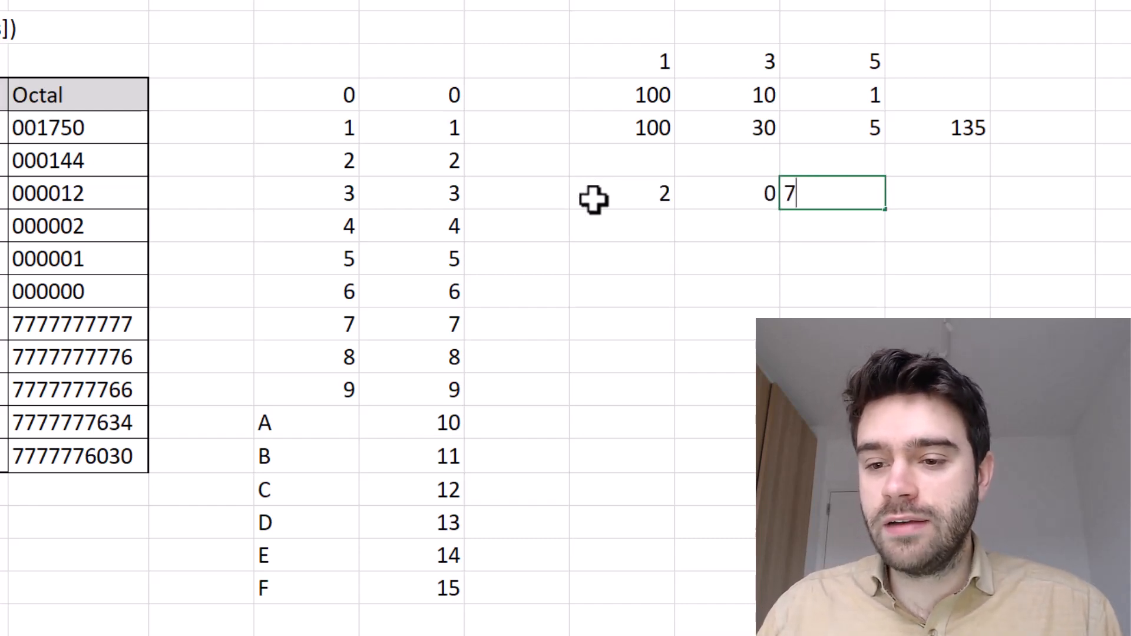
# Step: Enter the octal place values beneath the digits: 1 in K8, 8 in J8 and the formula =J8*8 in I8
pyautogui.click(799, 217)
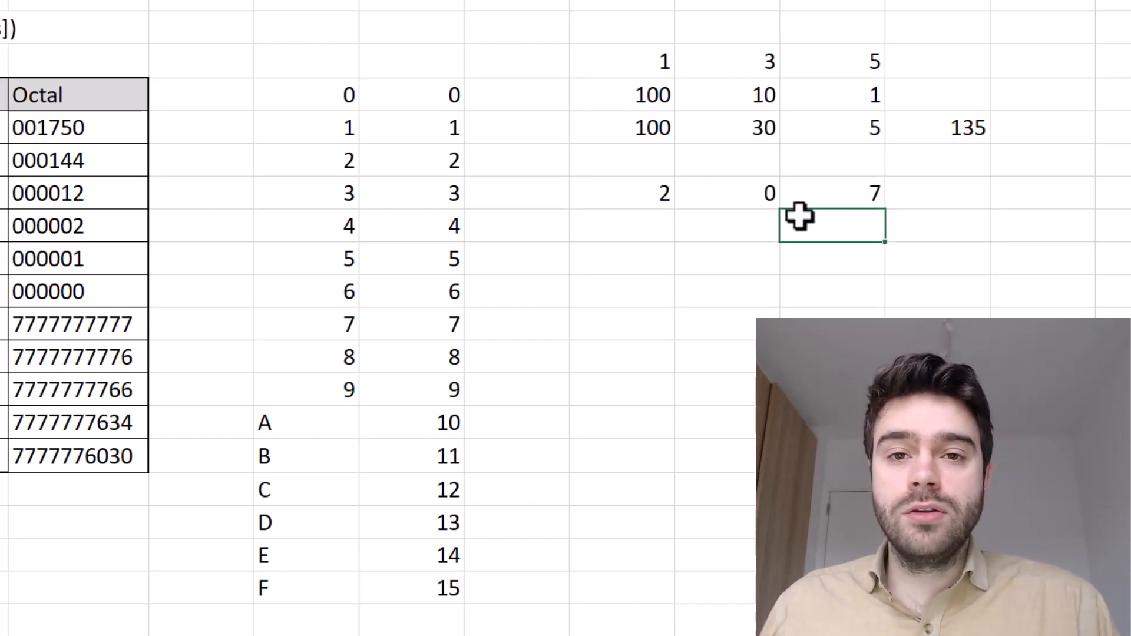
pyautogui.write('1')
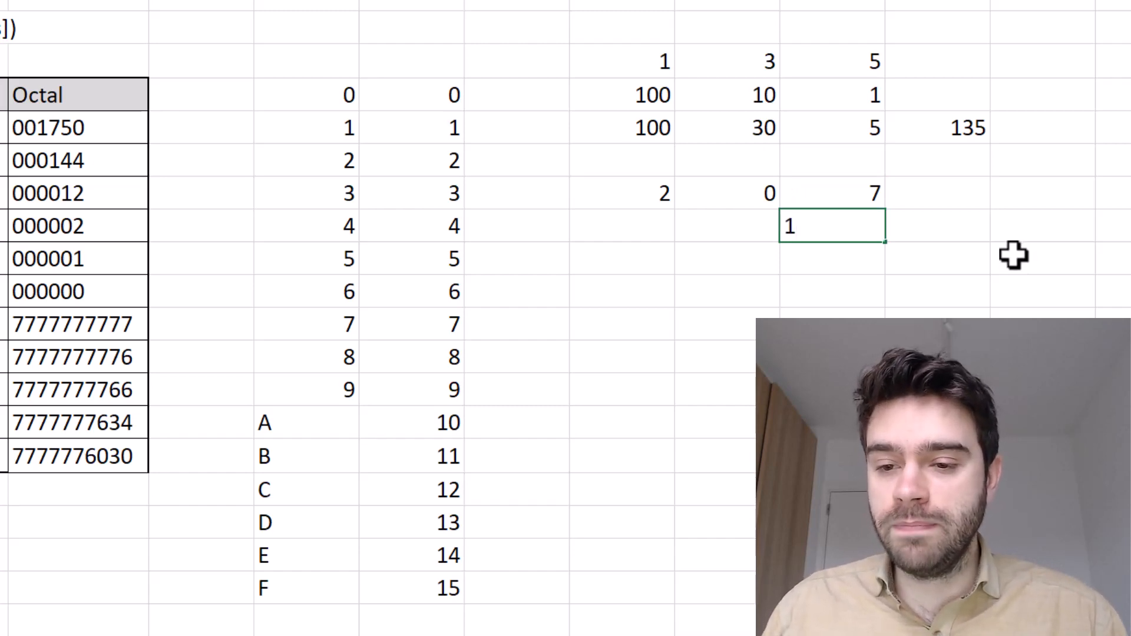
pyautogui.click(700, 226)
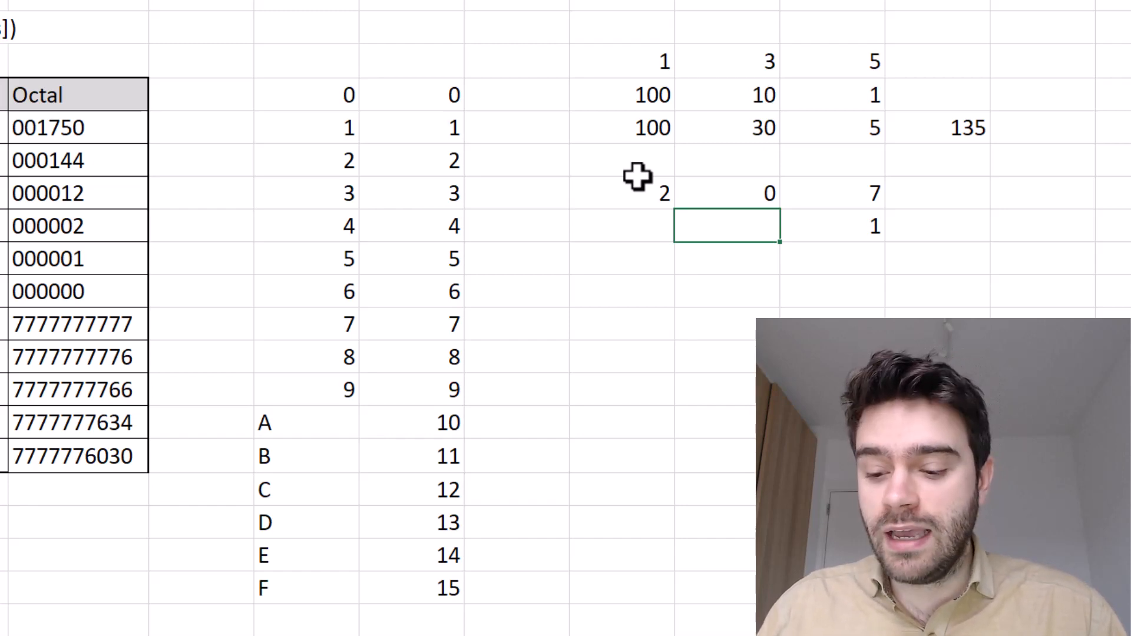
pyautogui.write('8')
pyautogui.click(662, 226)
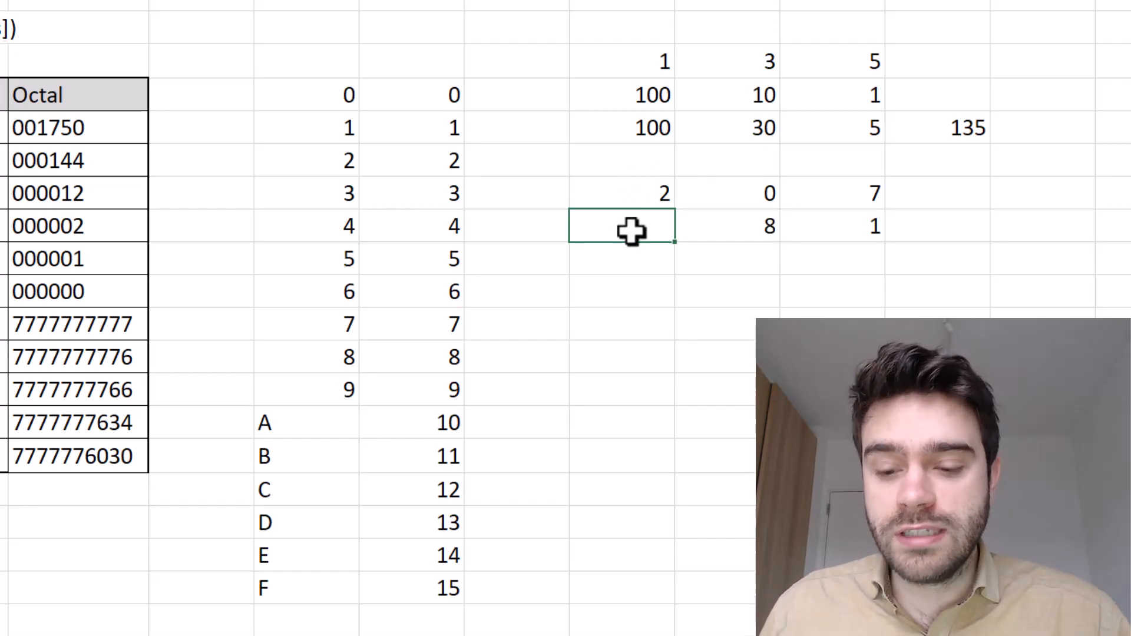
pyautogui.write('=')
pyautogui.click(758, 222)
pyautogui.write('*8')
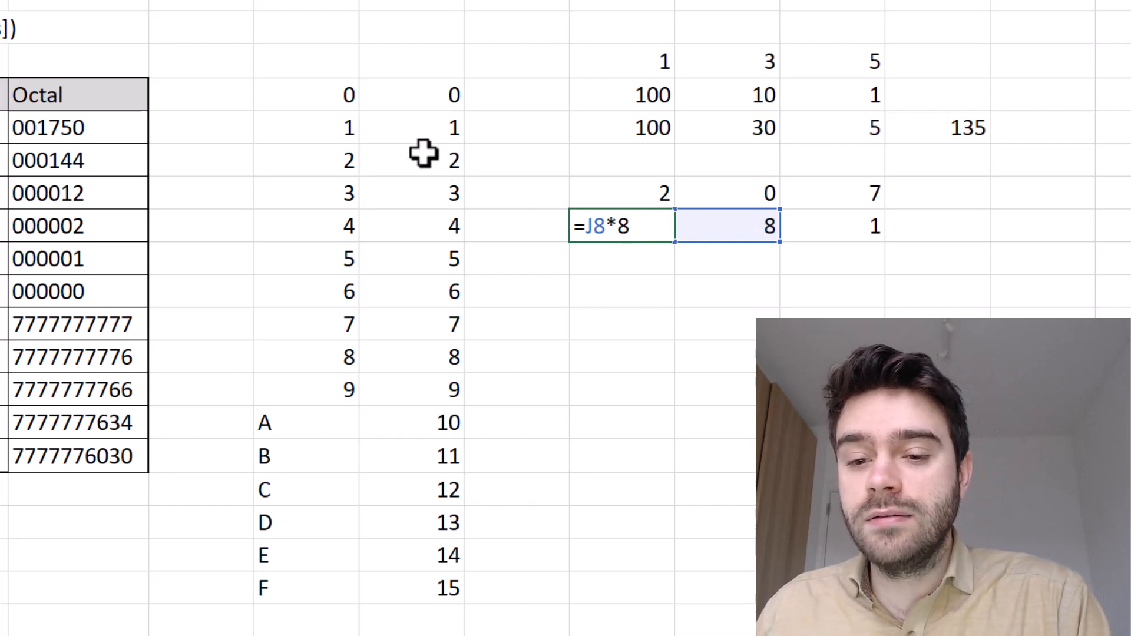
pyautogui.press('Return')
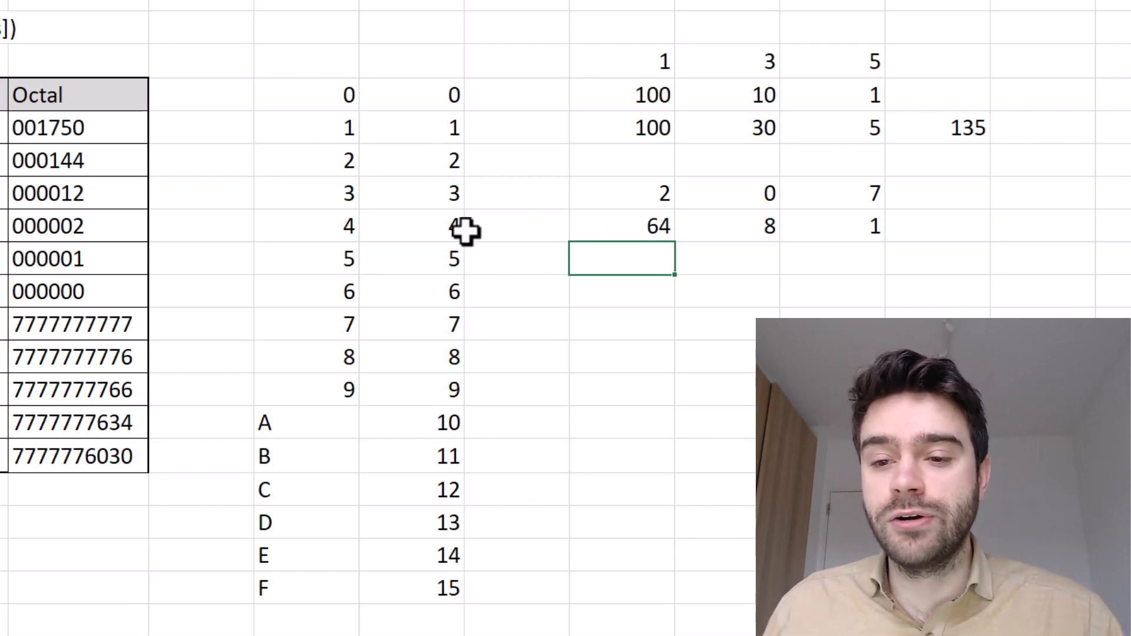
# Step: Multiply the first octal digit by its place value with =I7*I8 in I9, and copy the formula across to K9
pyautogui.write('=')
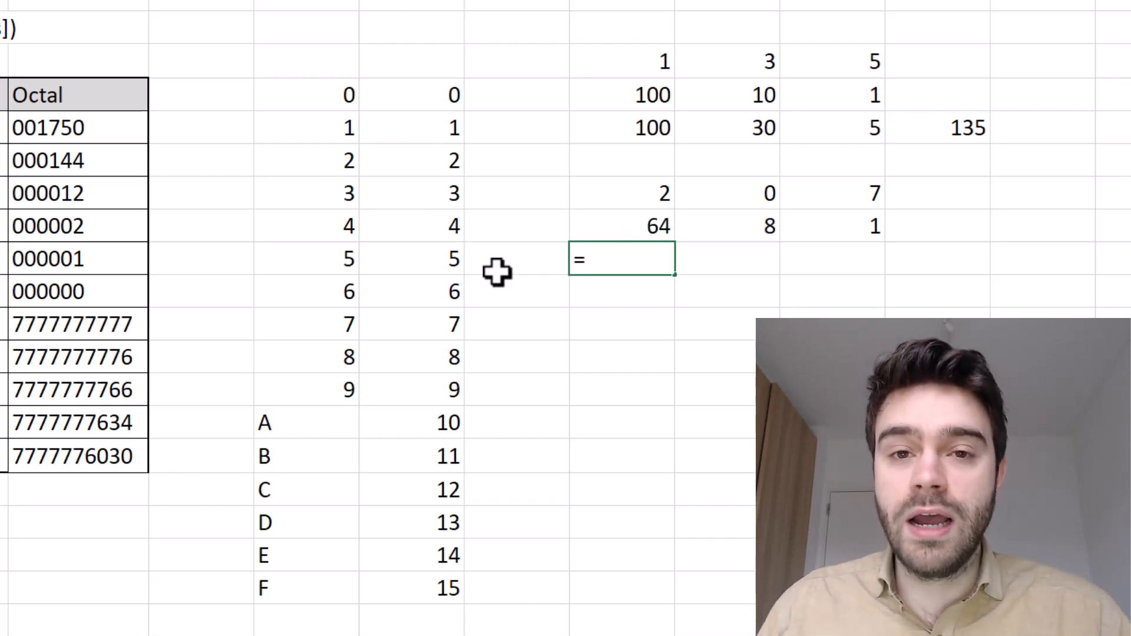
pyautogui.click(652, 189)
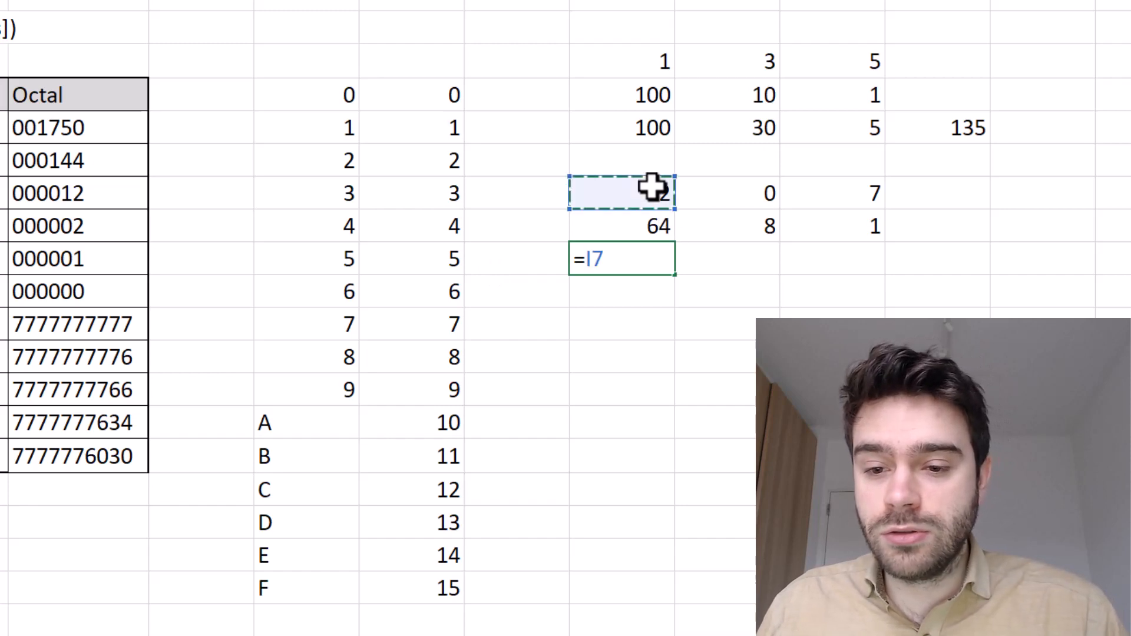
pyautogui.write('*')
pyautogui.click(652, 222)
pyautogui.press('Return')
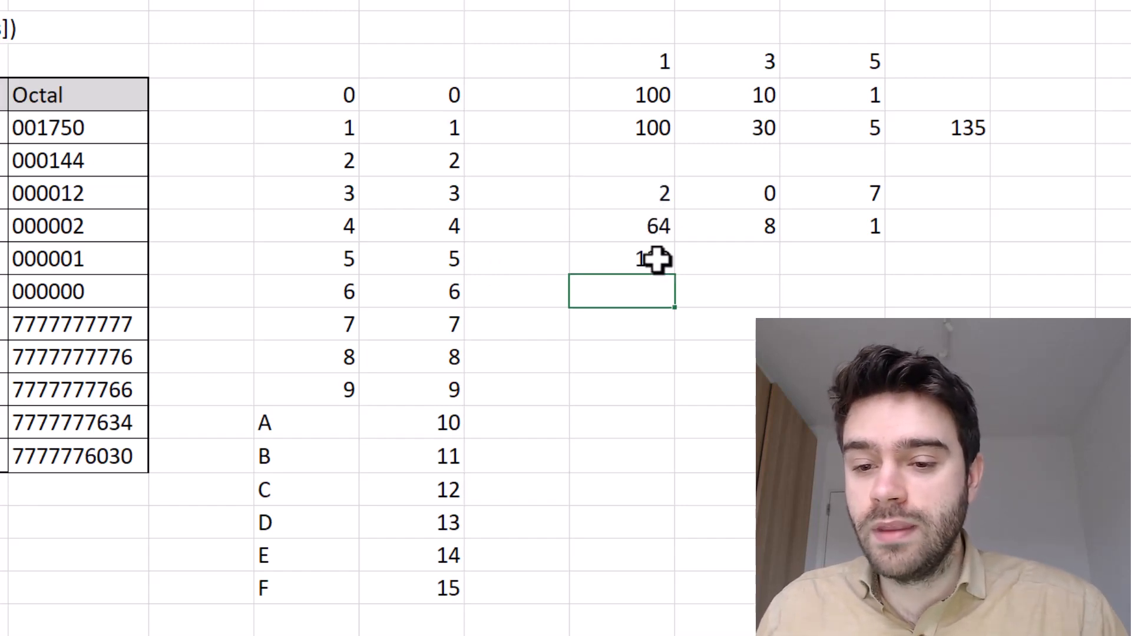
pyautogui.click(656, 259)
pyautogui.moveTo(676, 273); pyautogui.dragTo(851, 272)
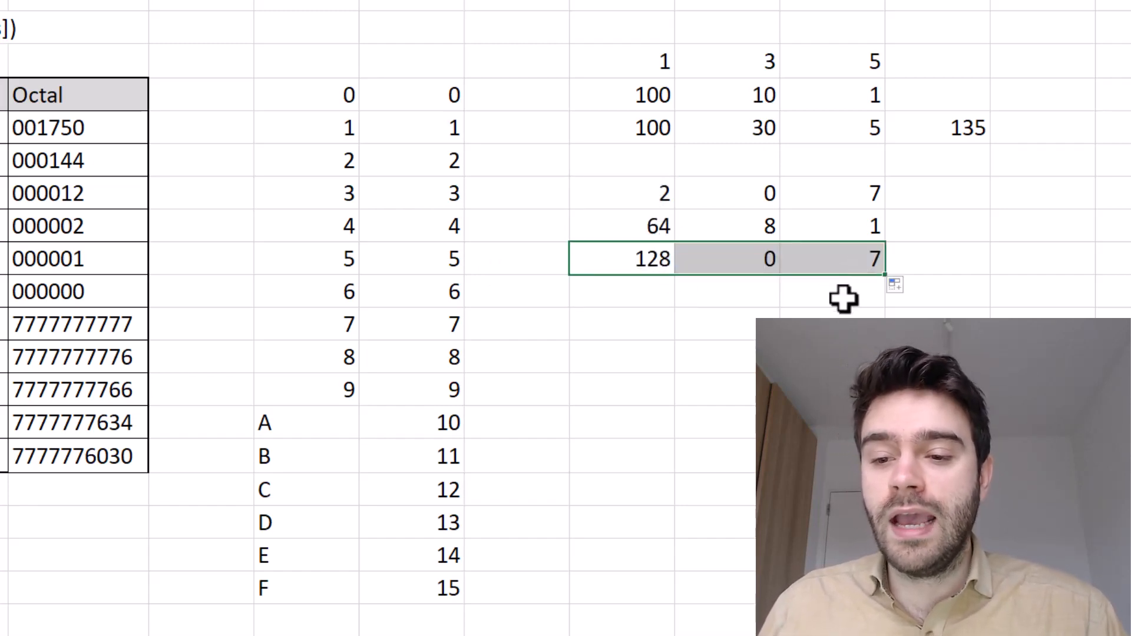
# Step: Add up the three octal digit products in I9:K9 with a SUM formula in L9
pyautogui.click(911, 260)
pyautogui.write('=SUM(')
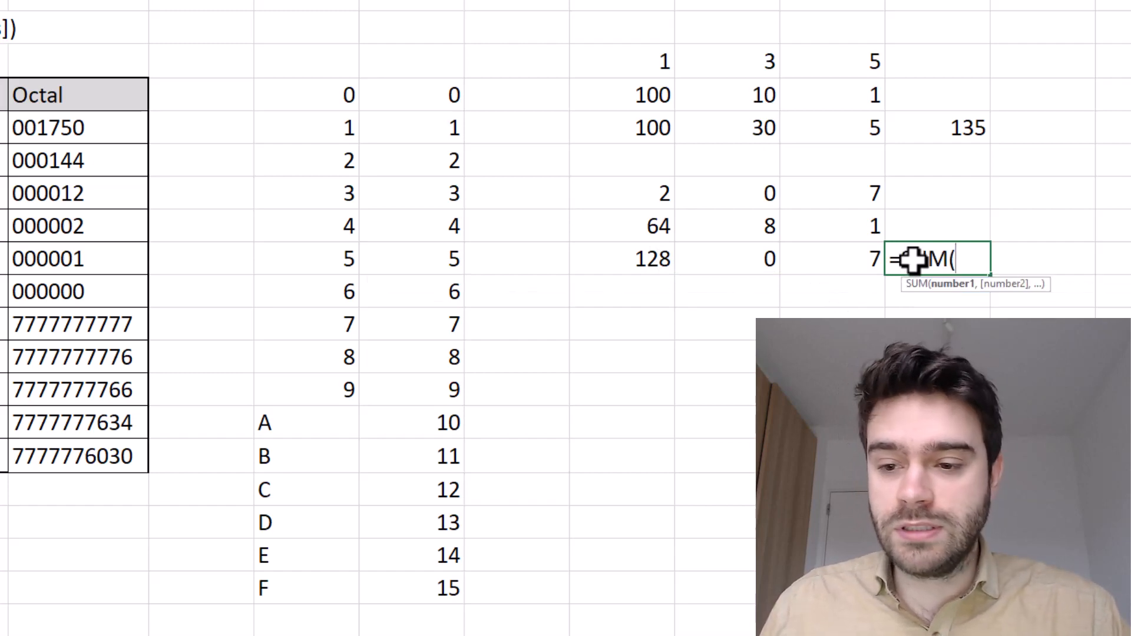
pyautogui.moveTo(838, 272); pyautogui.dragTo(646, 268)
pyautogui.press('Return')
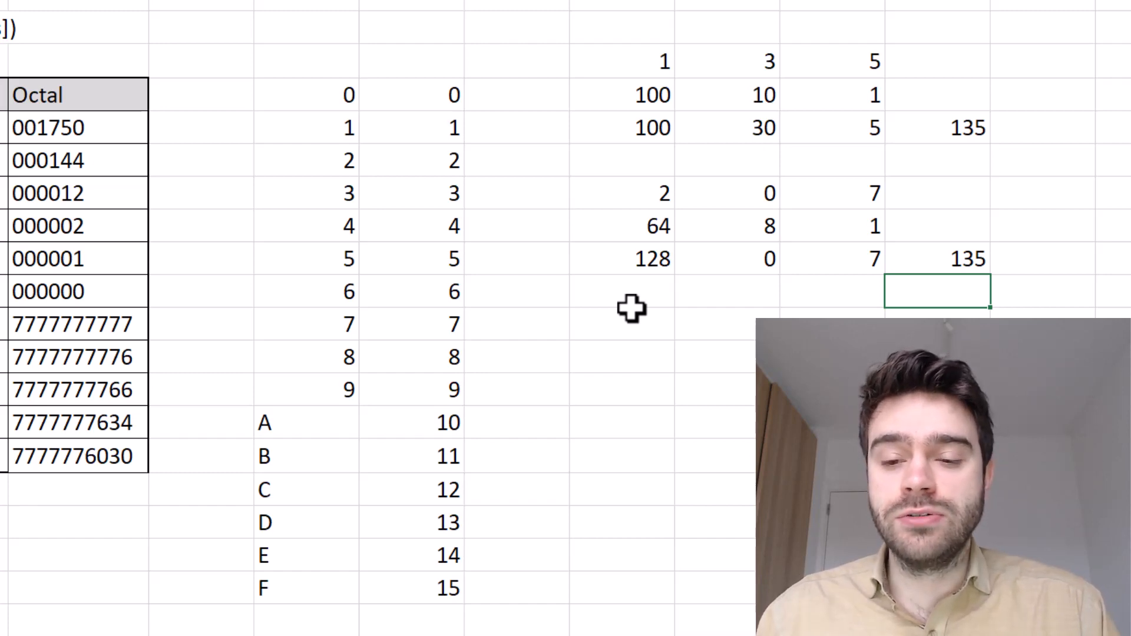
# Step: Enter hexadecimal 87 in I11, convert it with =HEX2OCT(I11) in J11, and compare the result with the octal digits in I7:K7
pyautogui.click(633, 321)
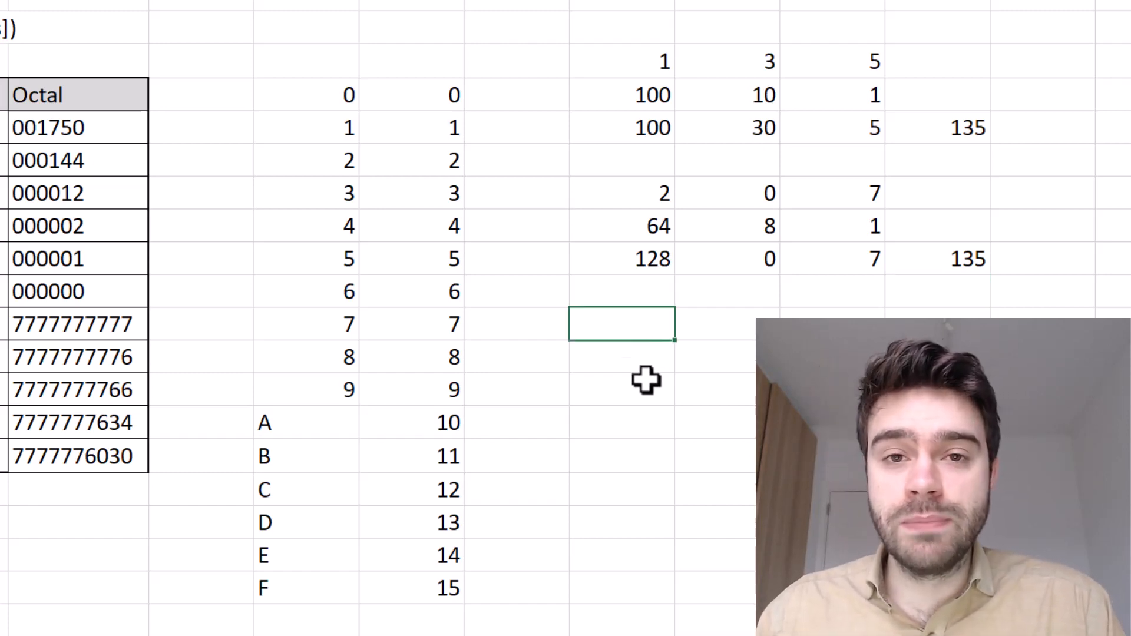
pyautogui.write('87')
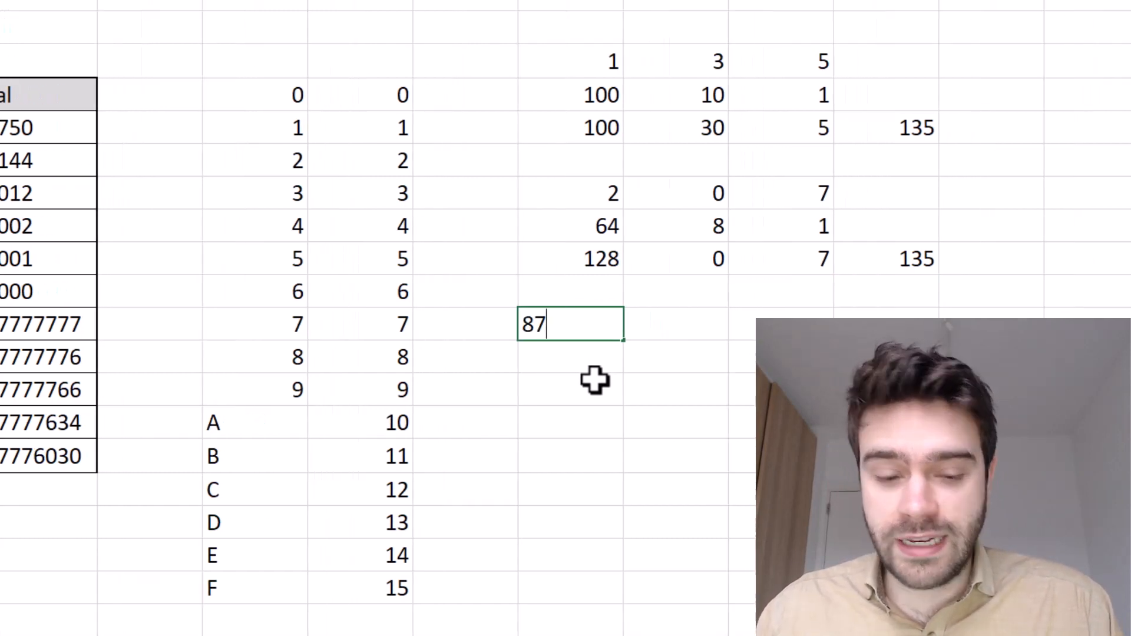
pyautogui.press('Tab')
pyautogui.write('=')
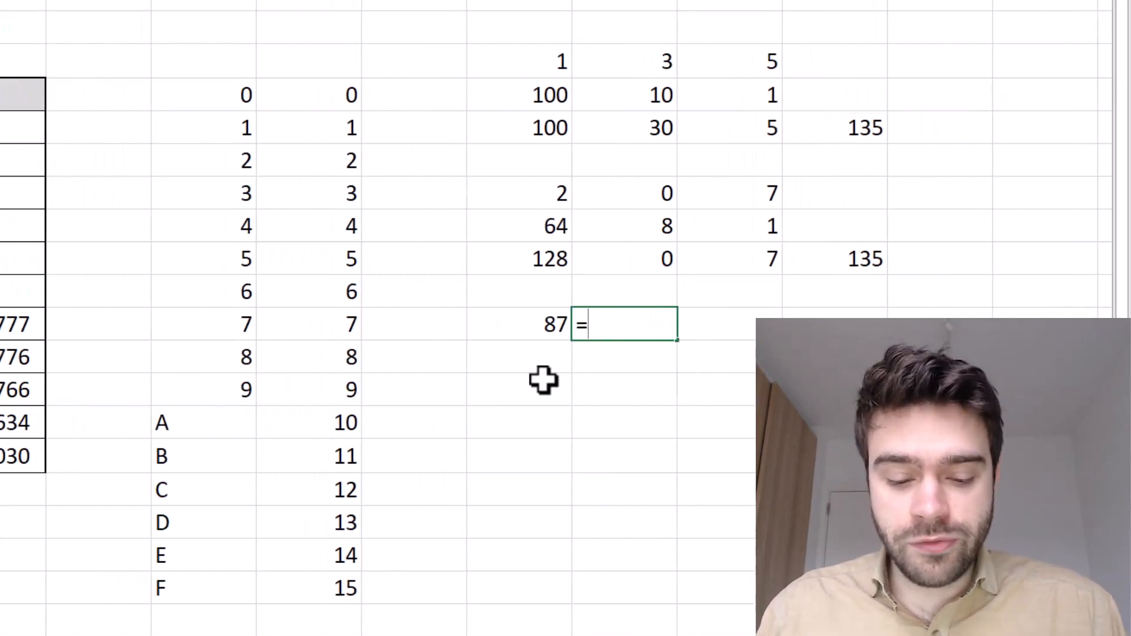
pyautogui.write('HEX2OCT(')
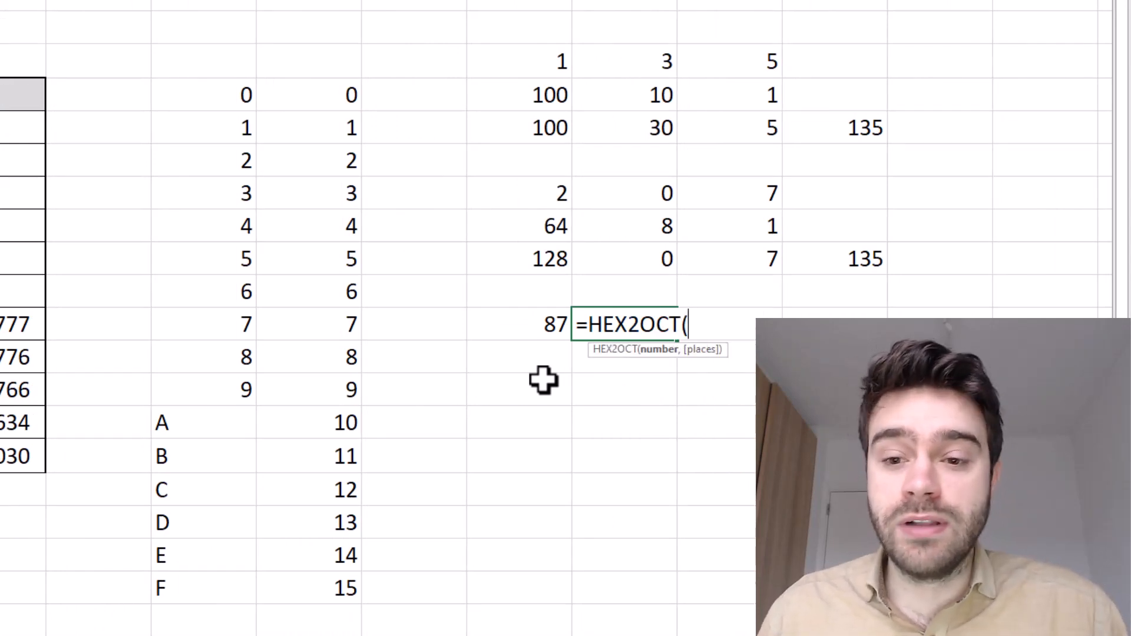
pyautogui.click(546, 327)
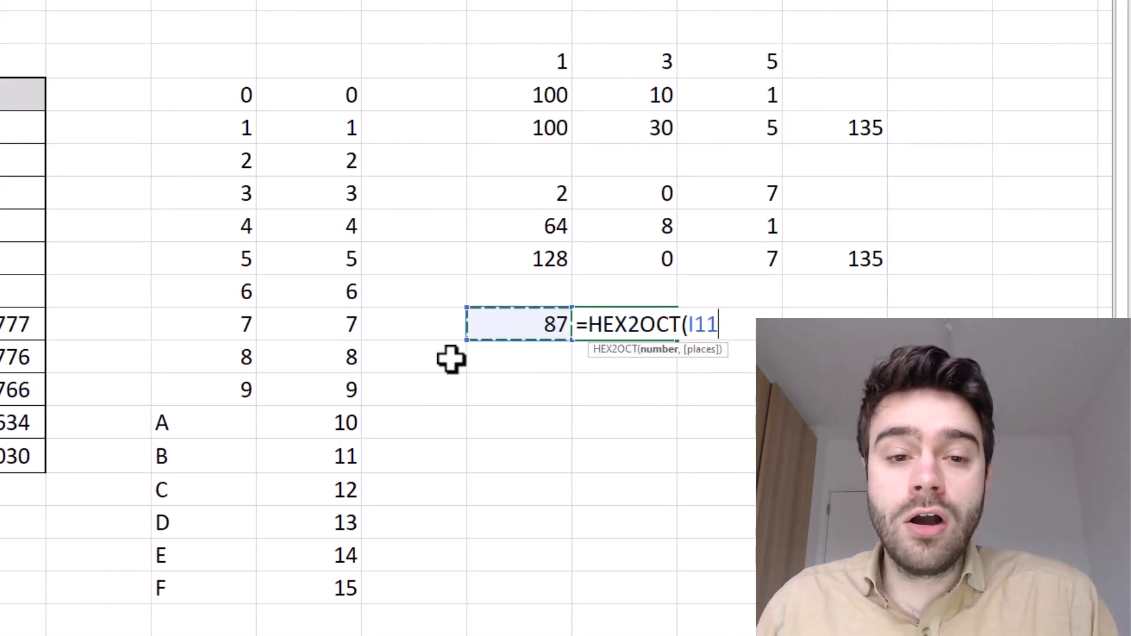
pyautogui.write(')')
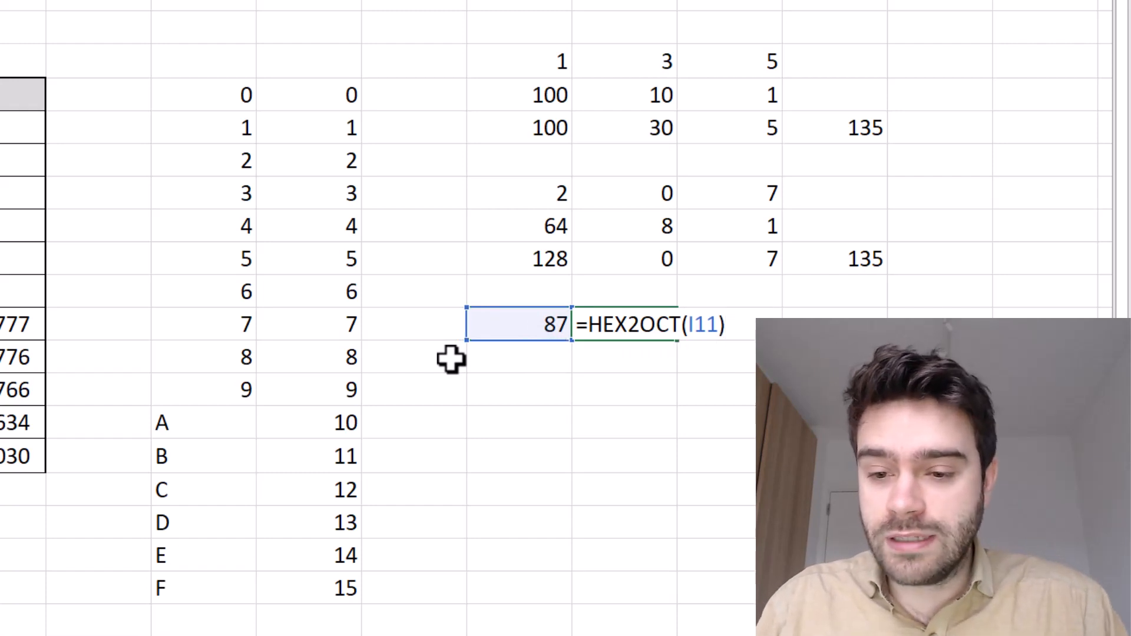
pyautogui.press('Return')
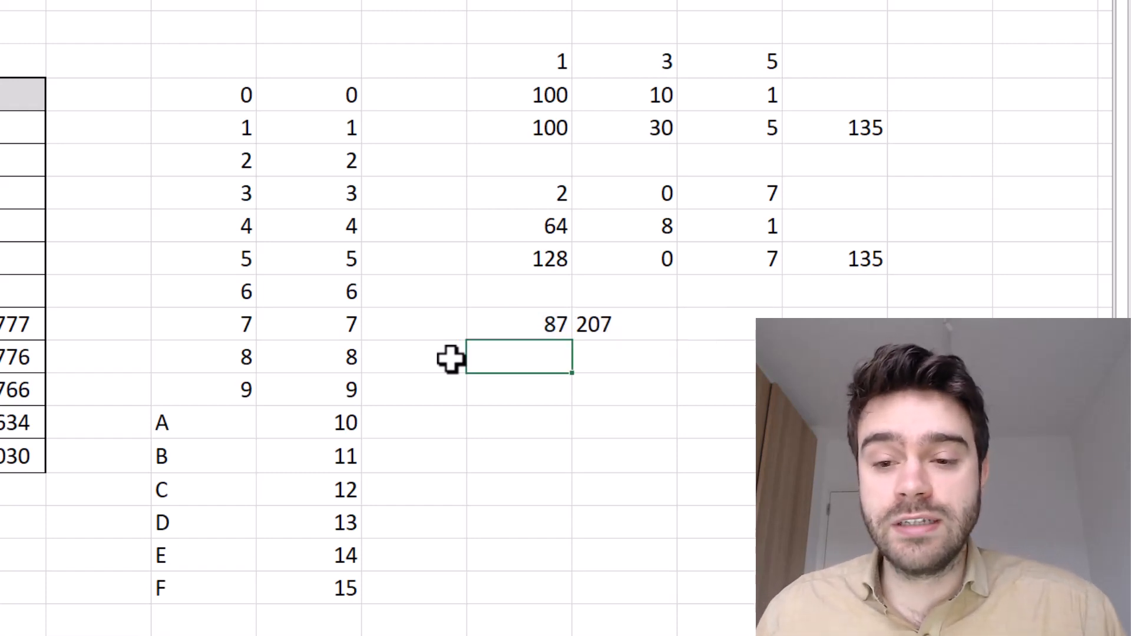
pyautogui.moveTo(545, 194); pyautogui.dragTo(758, 196)
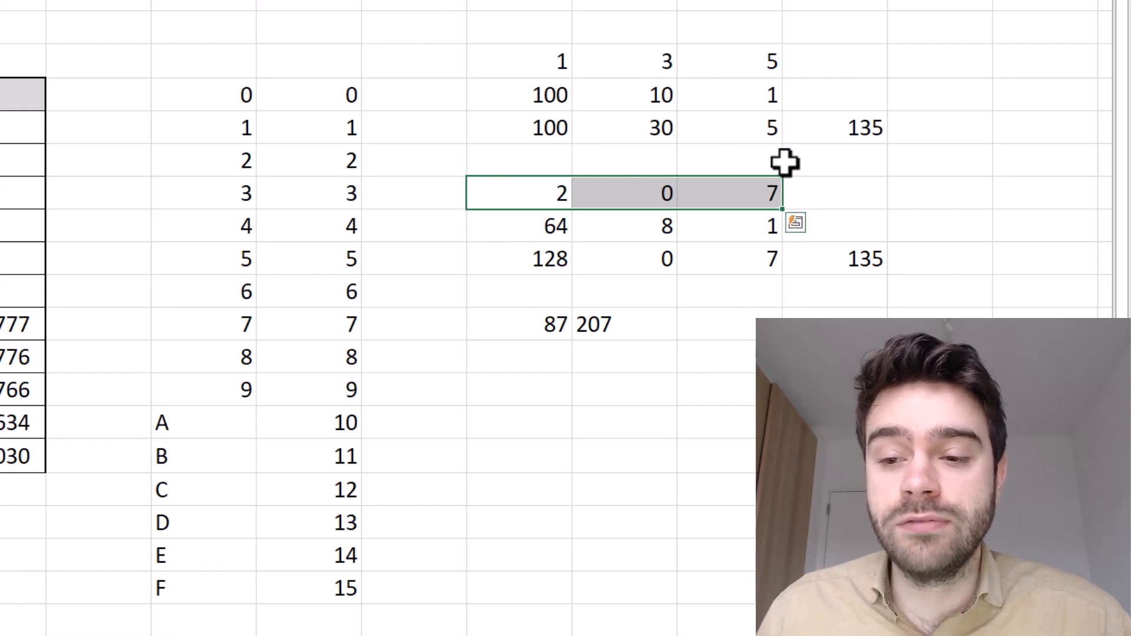
pyautogui.click(823, 259)
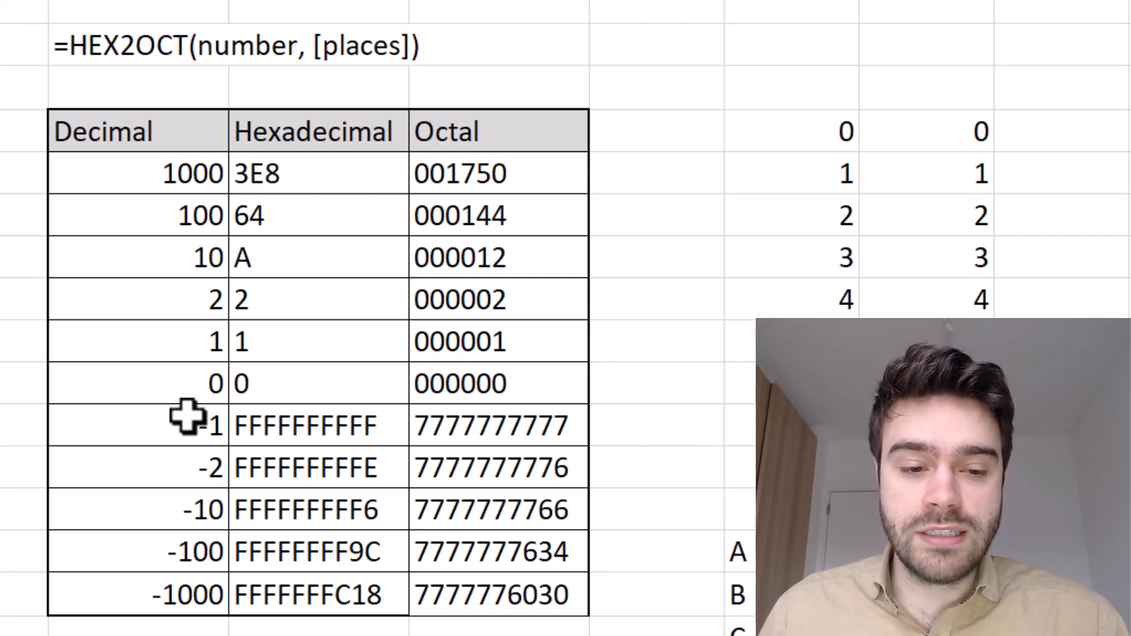
# Step: Examine the negative-number rows from -1 to -1000 in the conversion table, comparing their hexadecimal and octal representations
pyautogui.moveTo(172, 434); pyautogui.dragTo(518, 586)
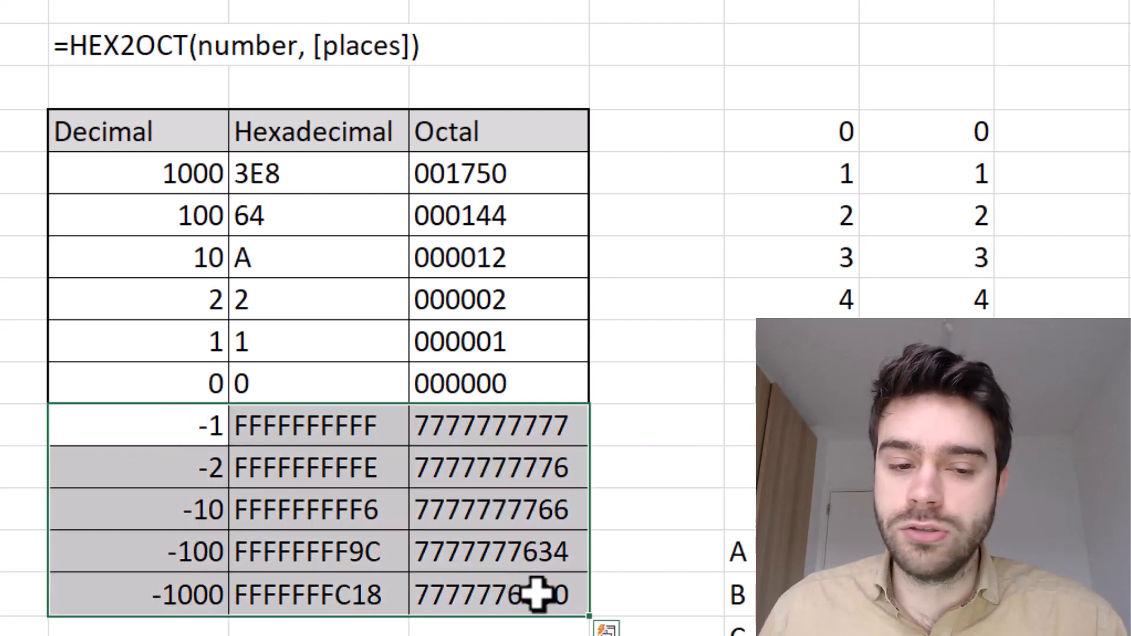
pyautogui.click(651, 506)
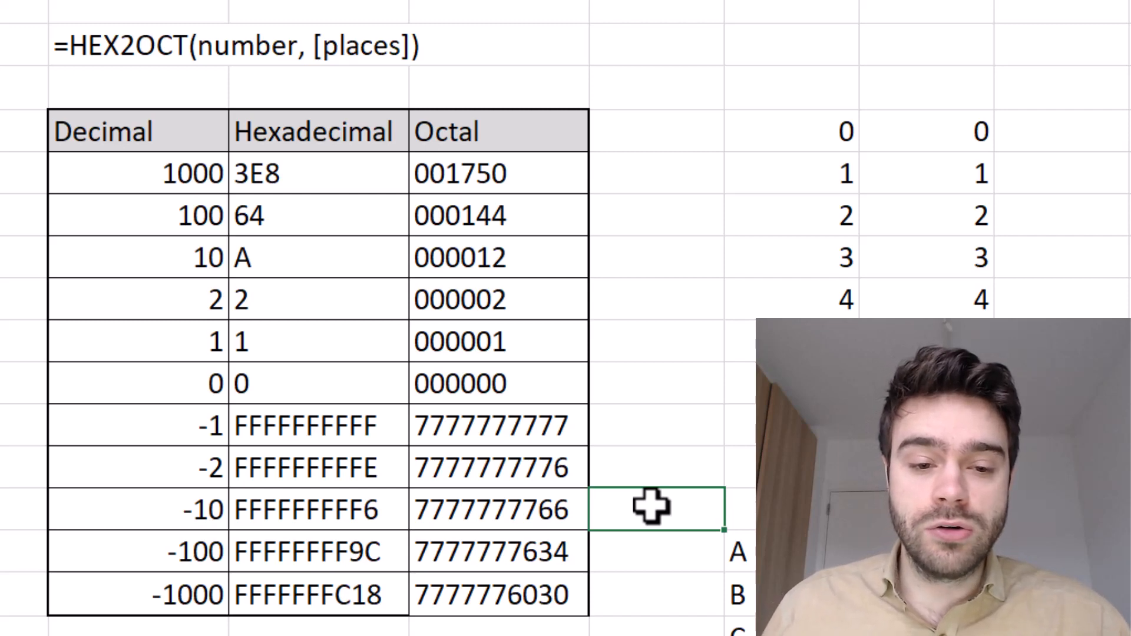
pyautogui.click(494, 425)
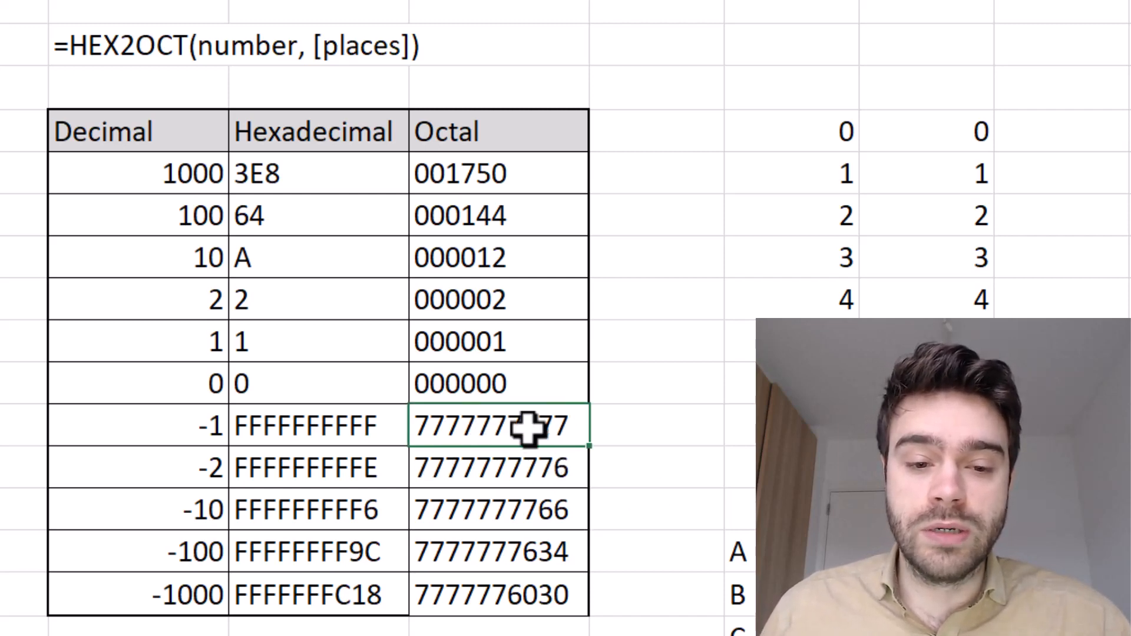
pyautogui.click(396, 432)
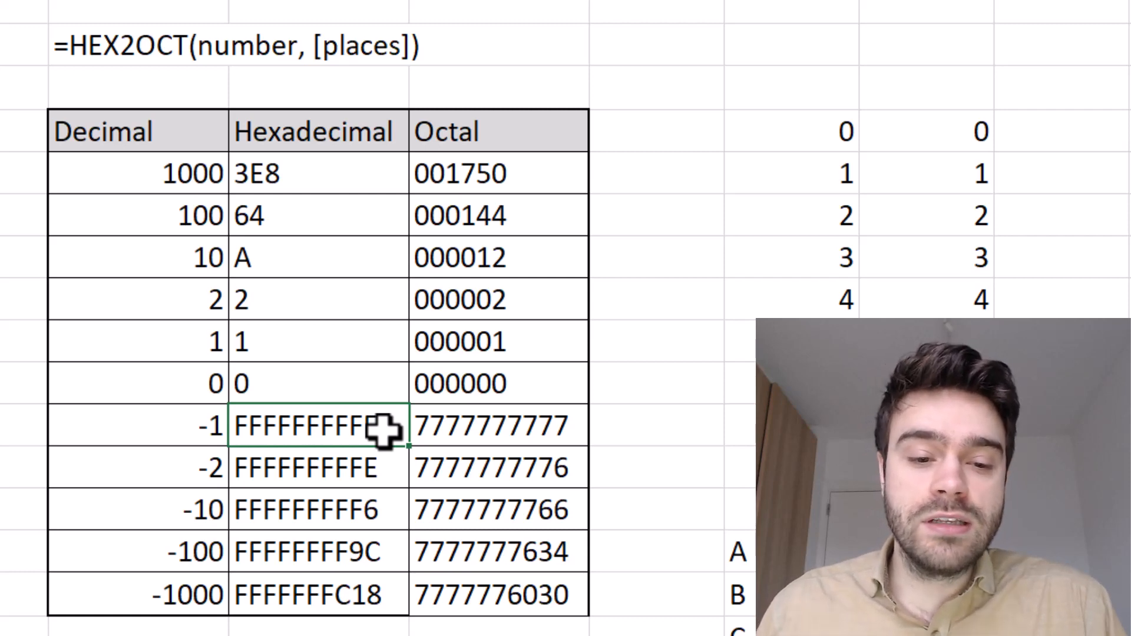
pyautogui.click(386, 463)
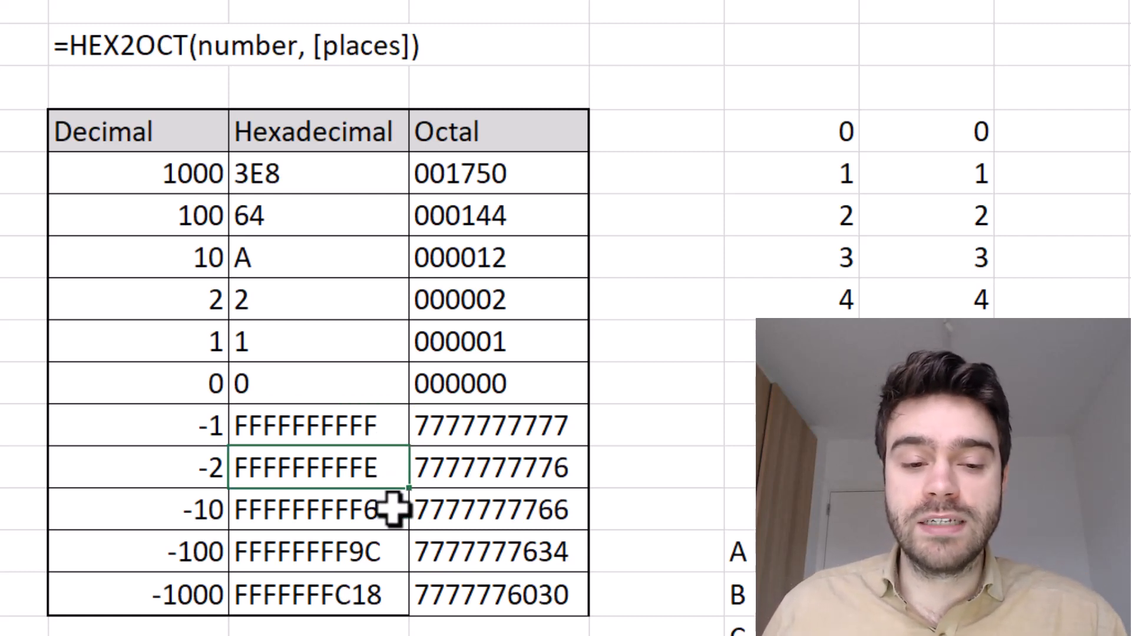
pyautogui.click(394, 509)
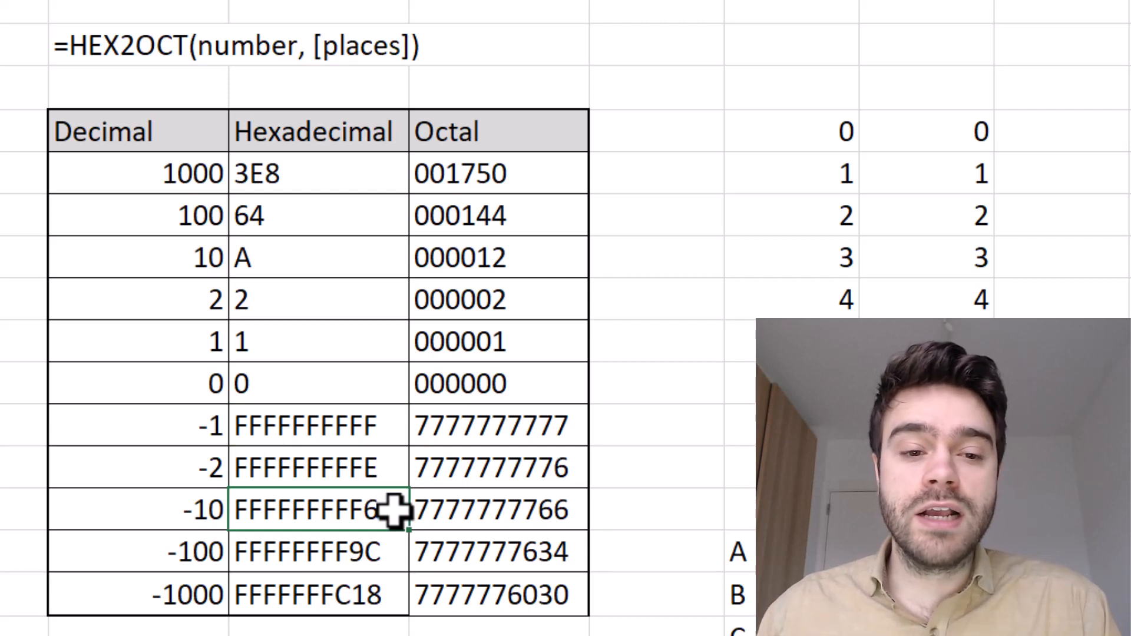